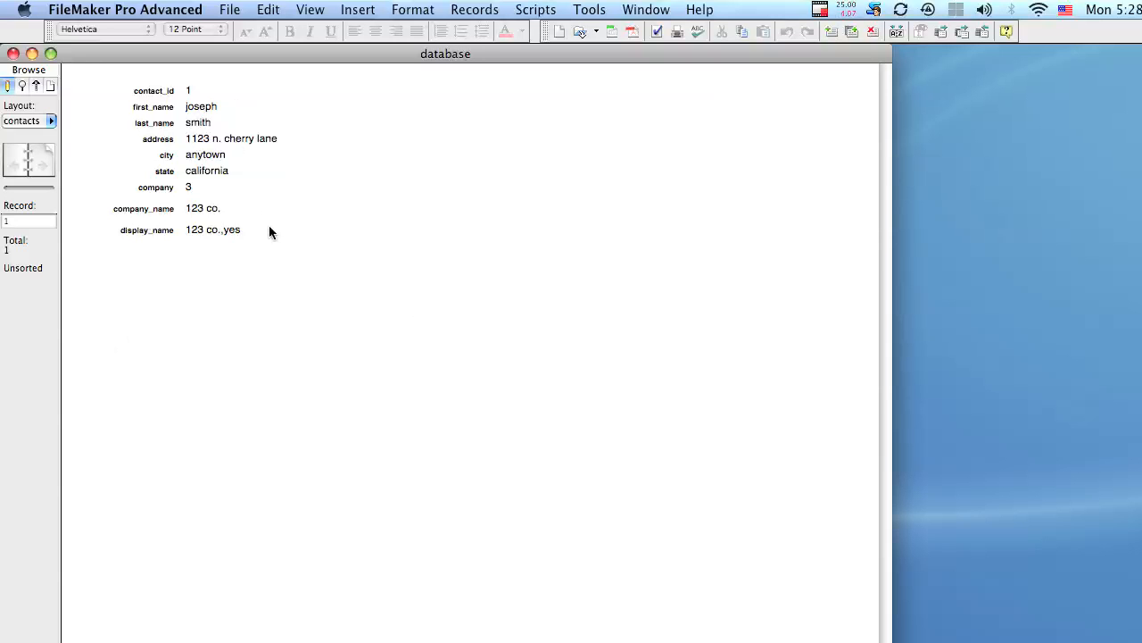
# Step: Check the Layout pop-up, keep the contacts layout, then bring up the View menu
pyautogui.click(51, 120)
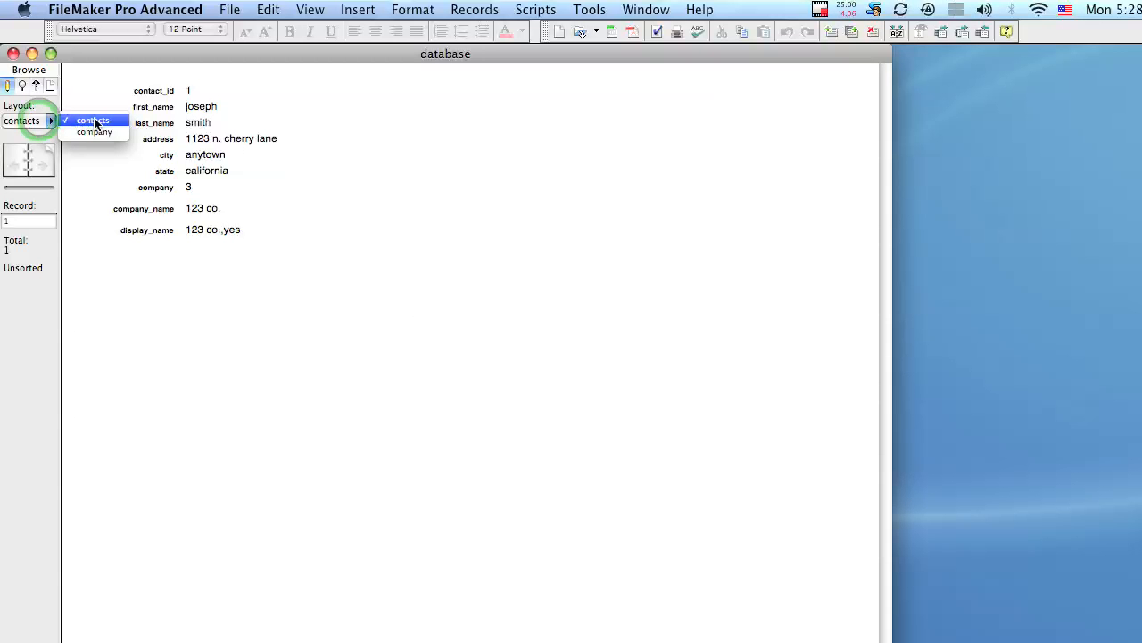
pyautogui.click(121, 85)
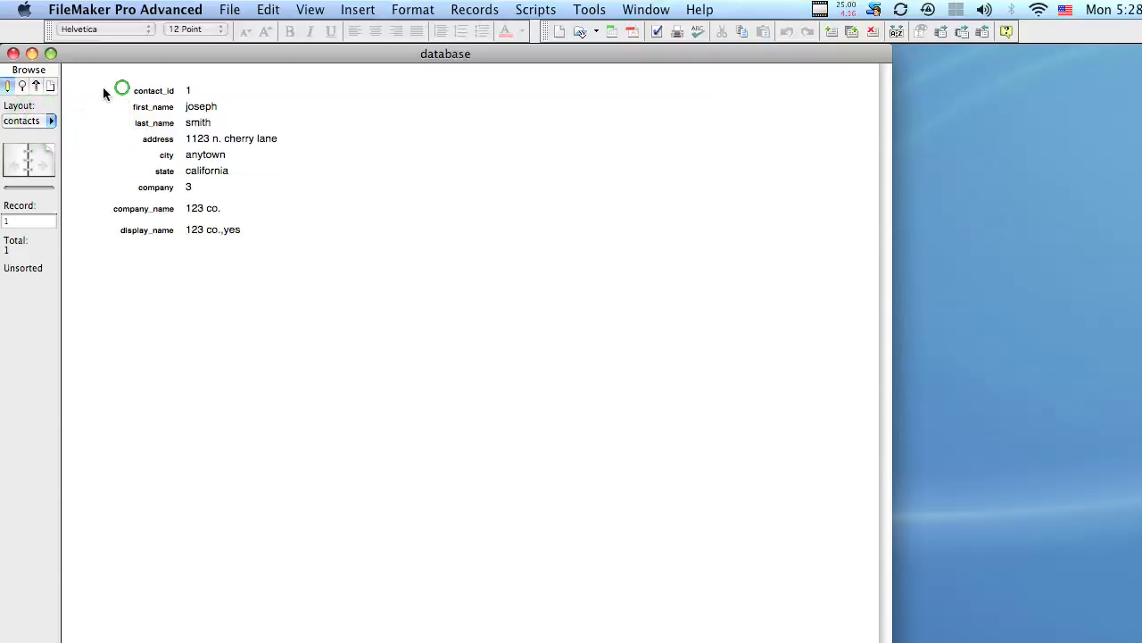
pyautogui.click(27, 123)
pyautogui.click(27, 122)
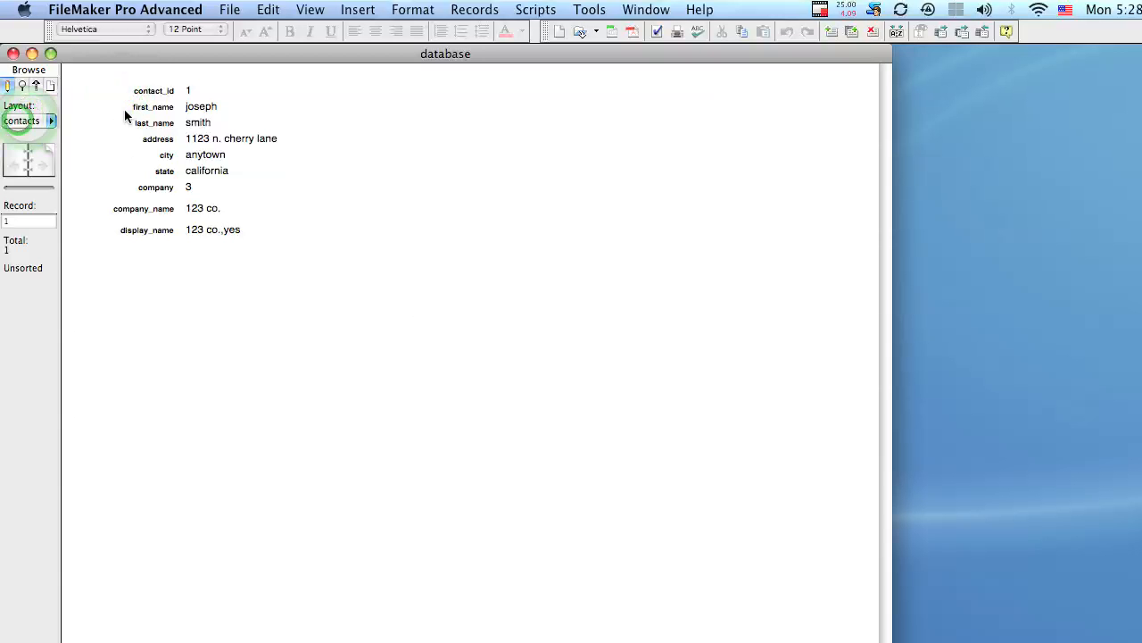
pyautogui.click(308, 9)
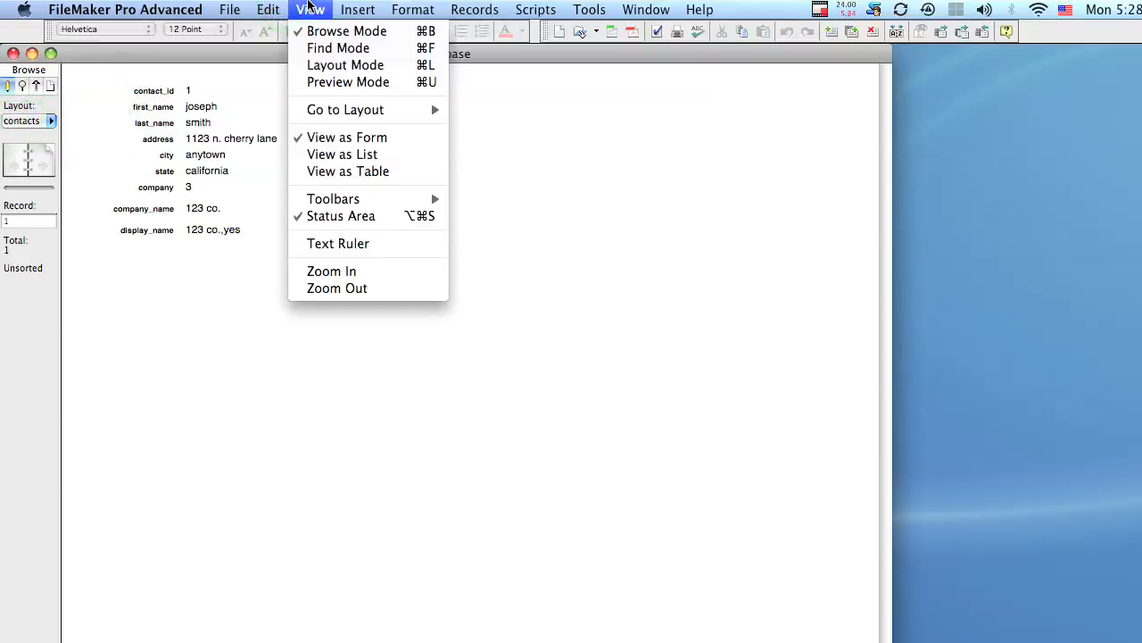
# Step: Switch to Layout mode and start a new layout/report
pyautogui.click(312, 67)
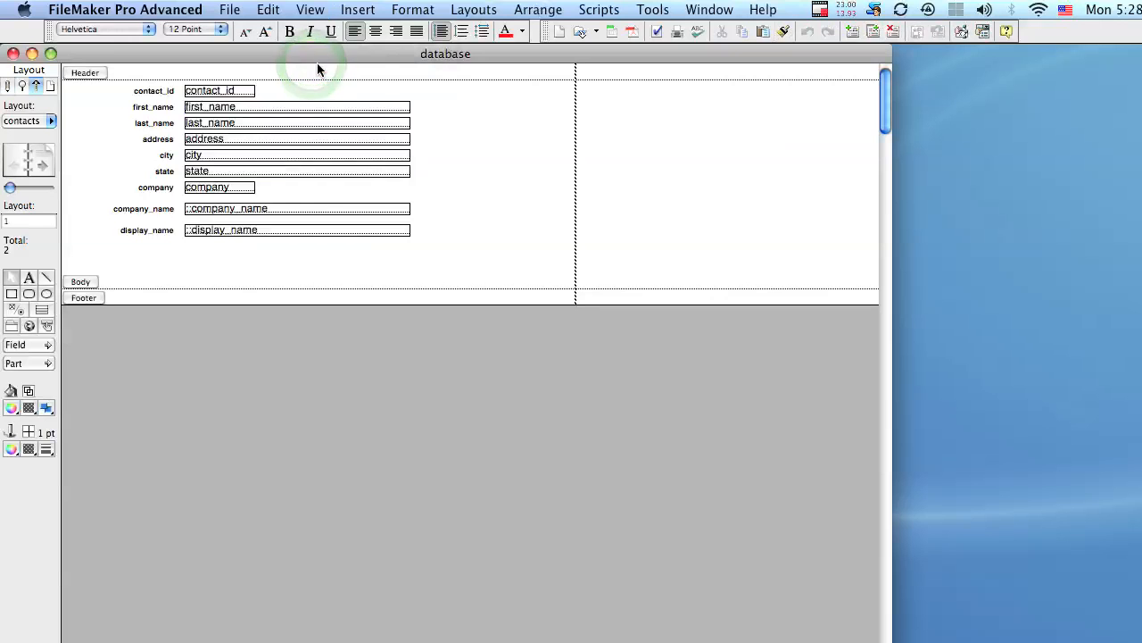
pyautogui.click(456, 8)
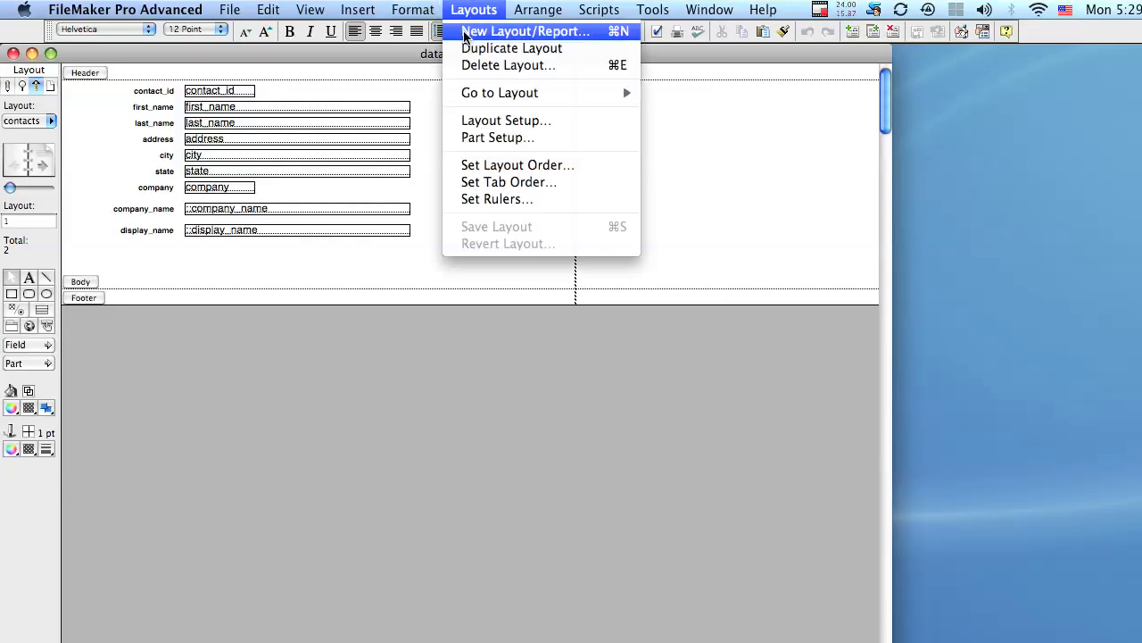
pyautogui.click(464, 36)
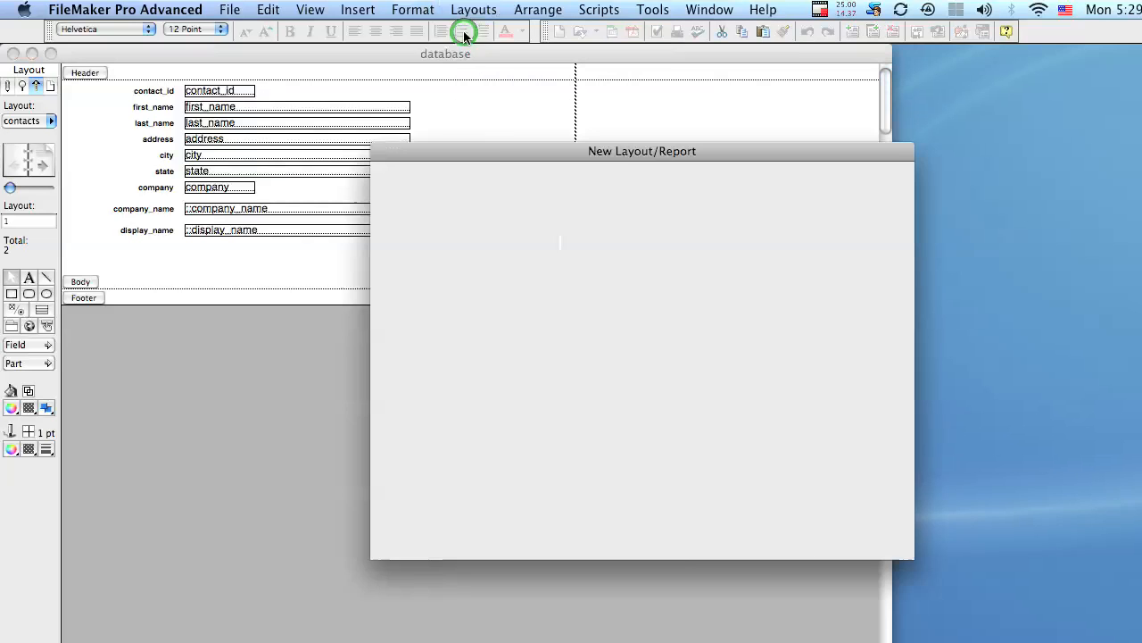
# Step: Keep contacts as the source table and name the layout 'contacts list'
pyautogui.moveTo(487, 147); pyautogui.dragTo(303, 126)
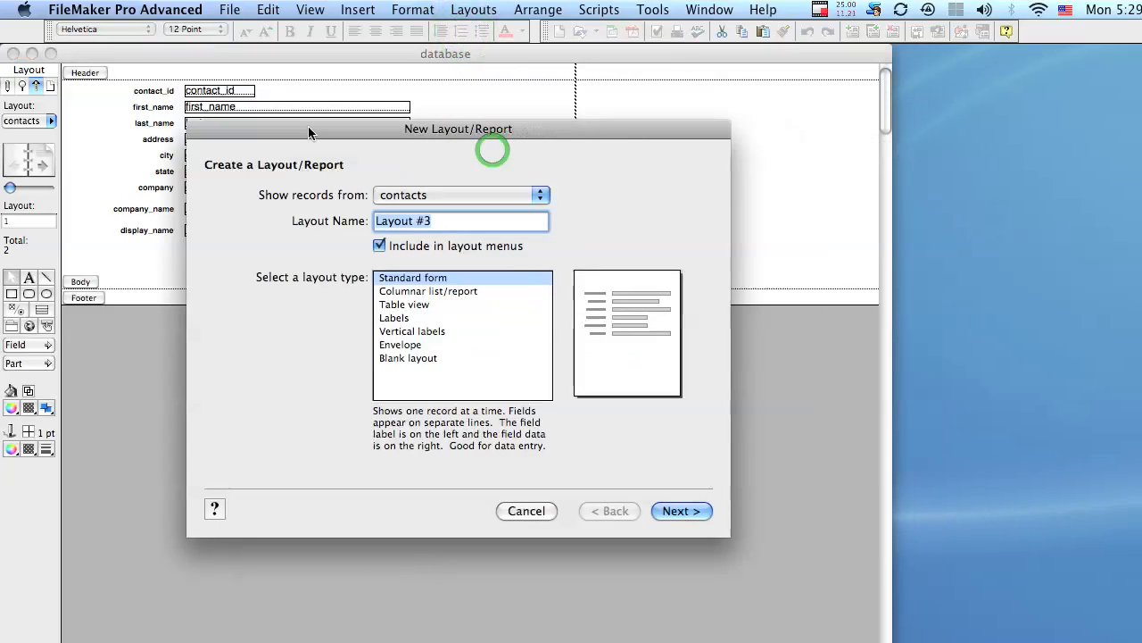
pyautogui.click(424, 196)
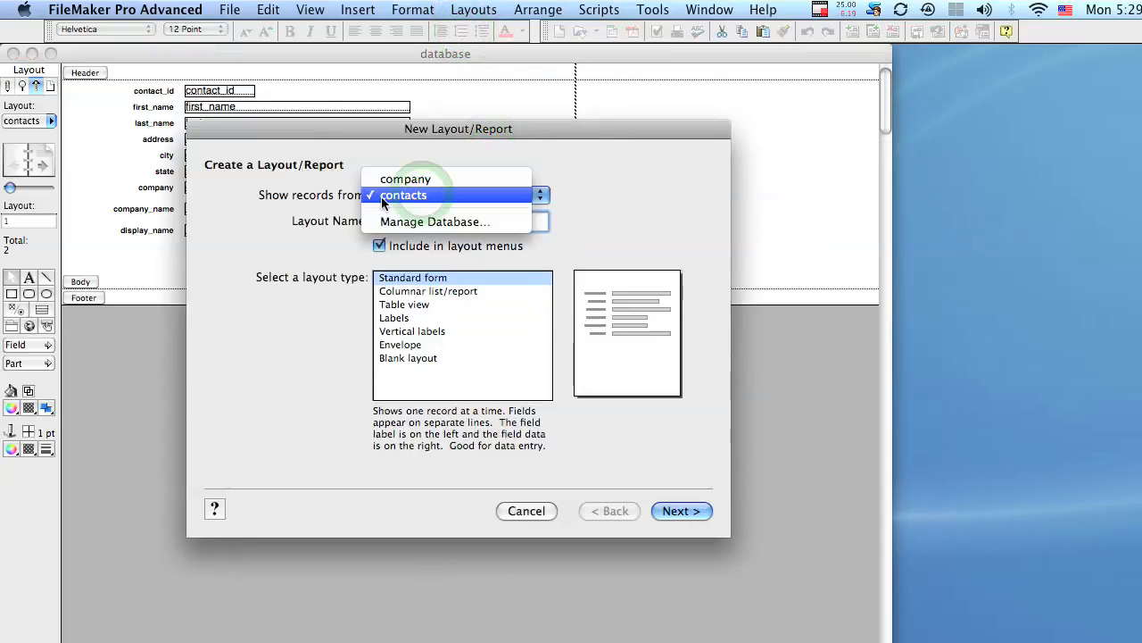
pyautogui.click(438, 195)
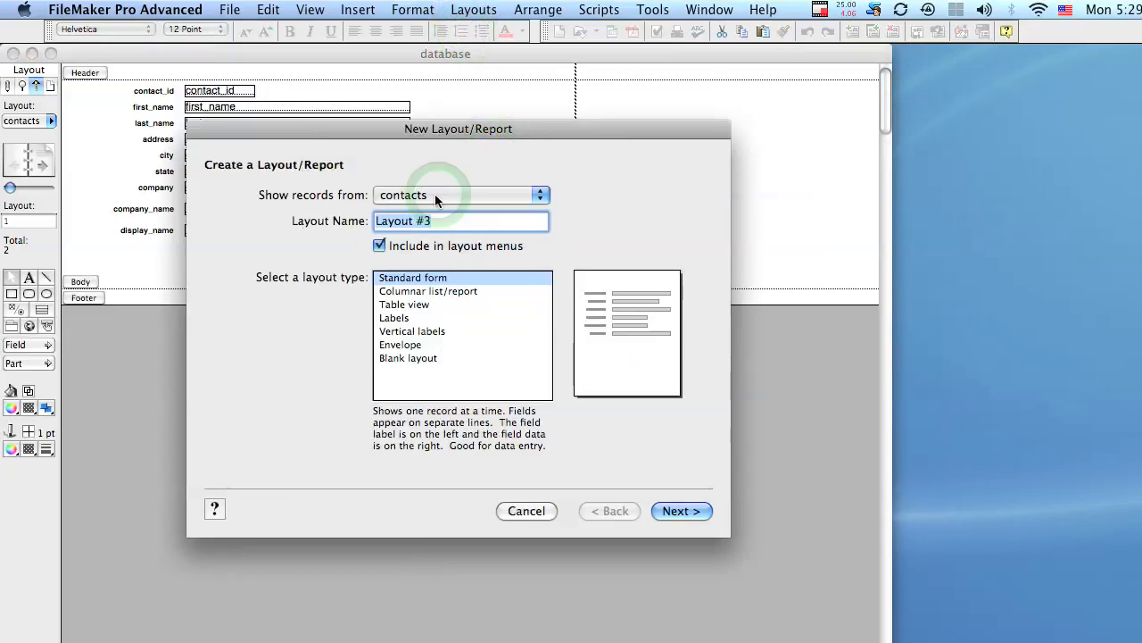
pyautogui.click(455, 223)
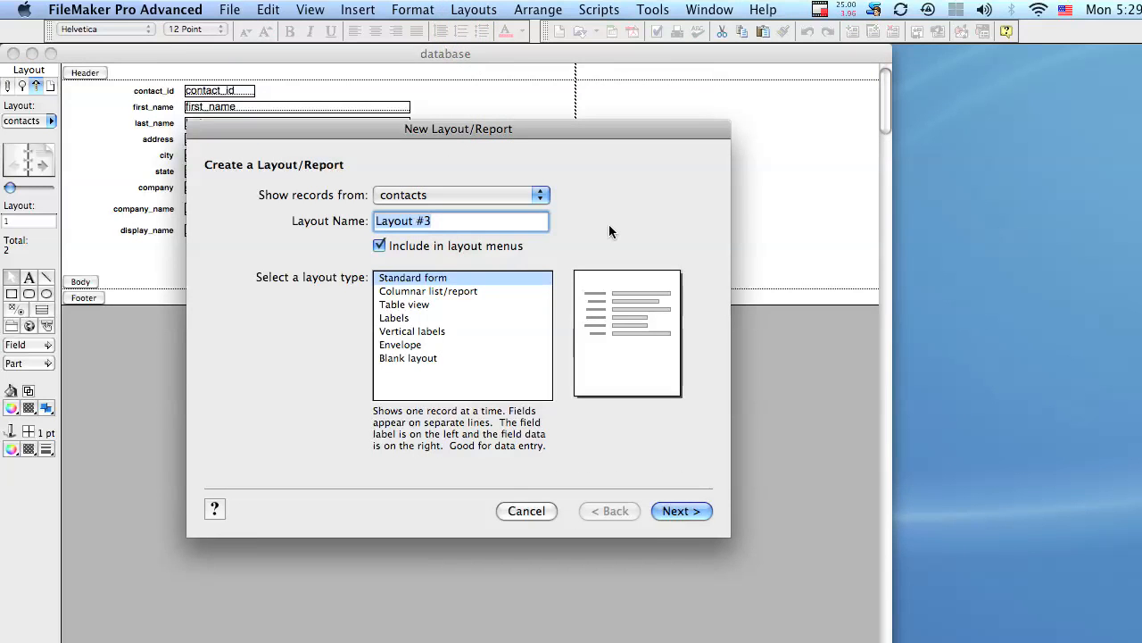
pyautogui.write('contca')
pyautogui.write('ts list')
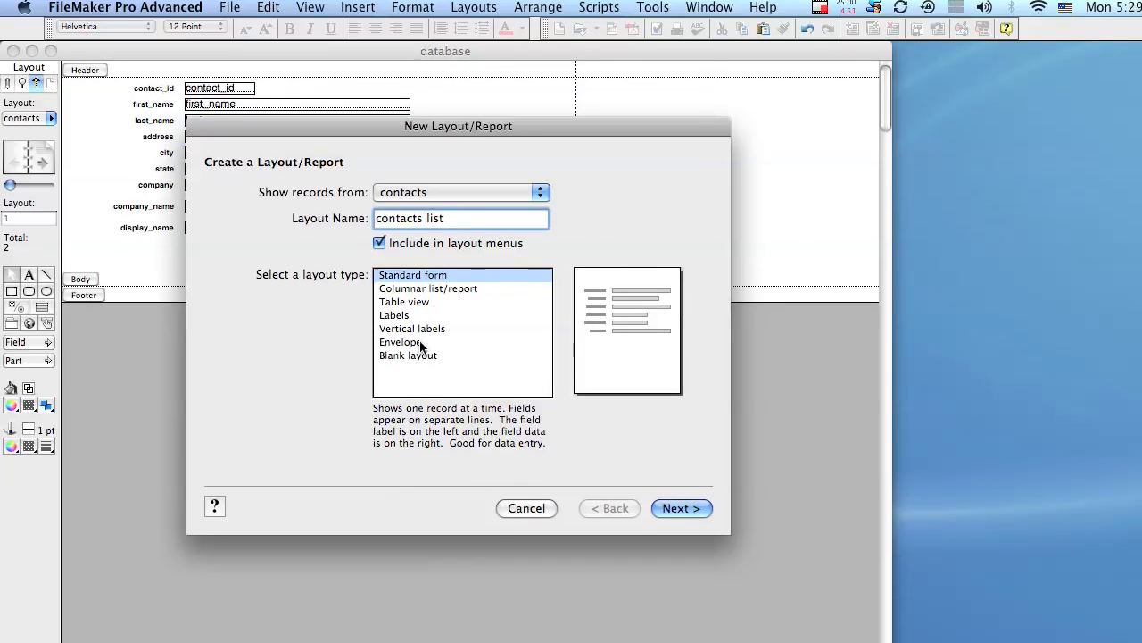
# Step: Compare the Table view, Labels, Envelope and Blank previews, then choose Columnar list/report and continue
pyautogui.click(416, 249)
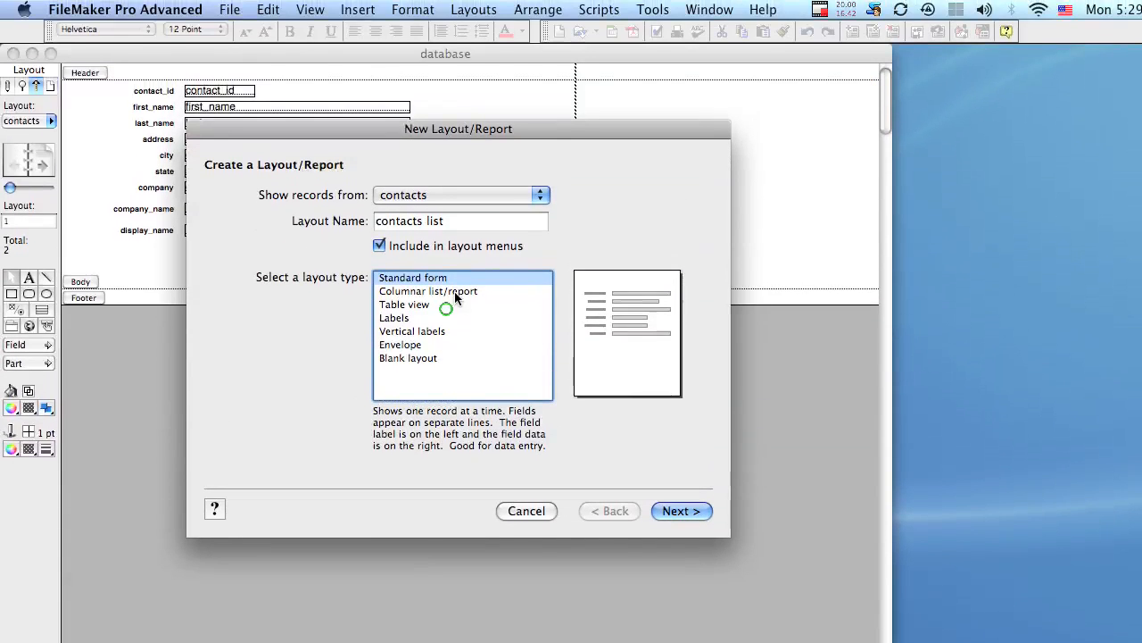
pyautogui.click(447, 243)
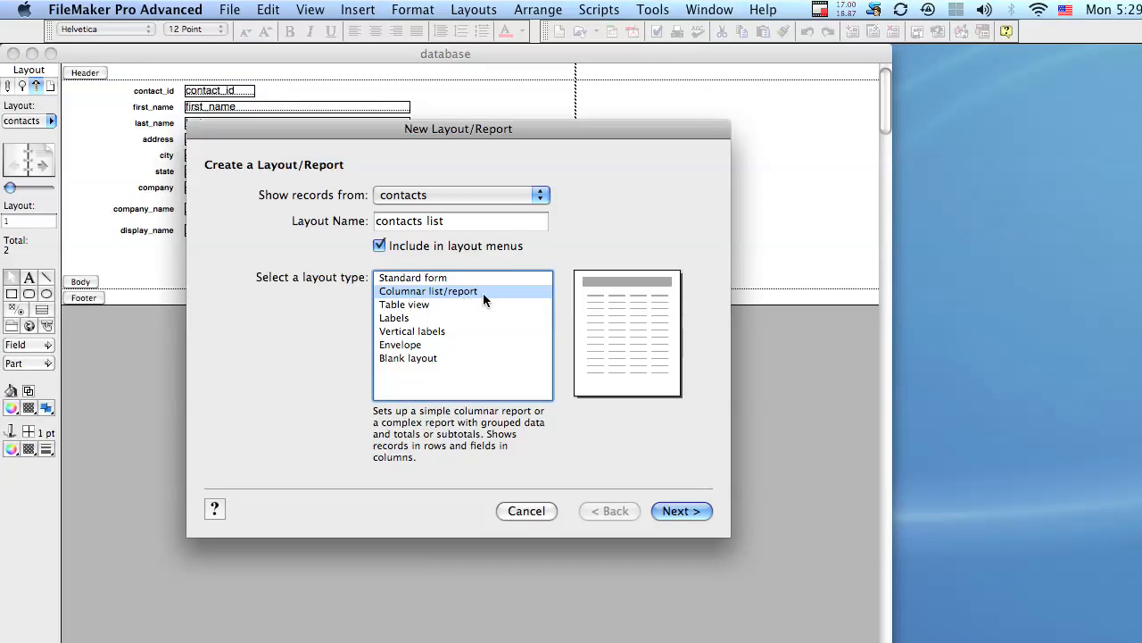
pyautogui.click(449, 303)
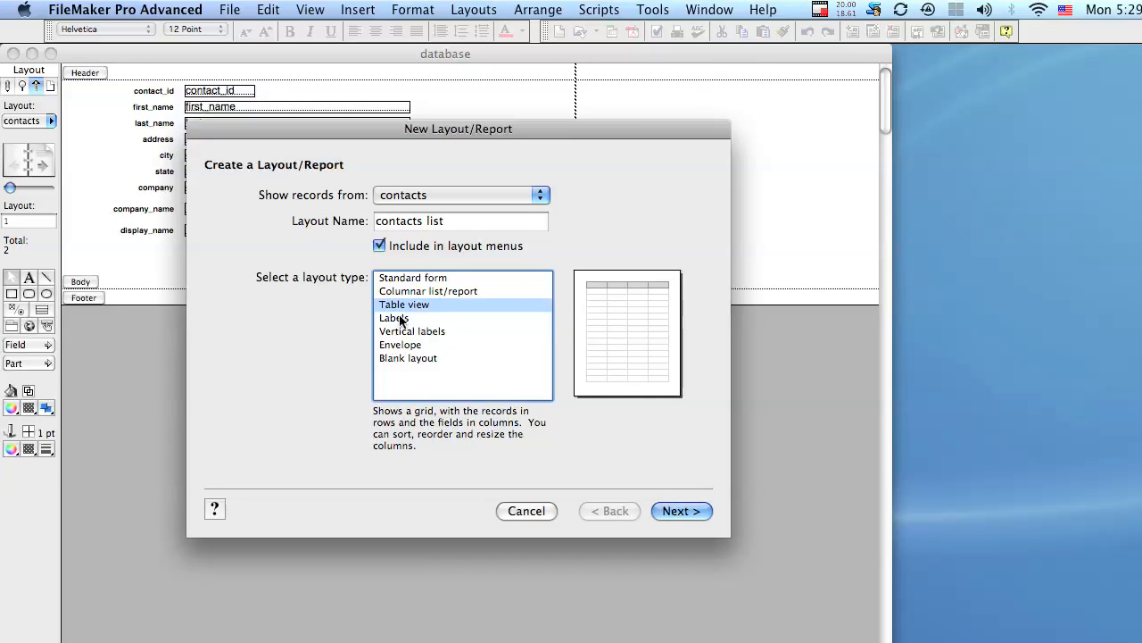
pyautogui.click(399, 318)
pyautogui.click(449, 334)
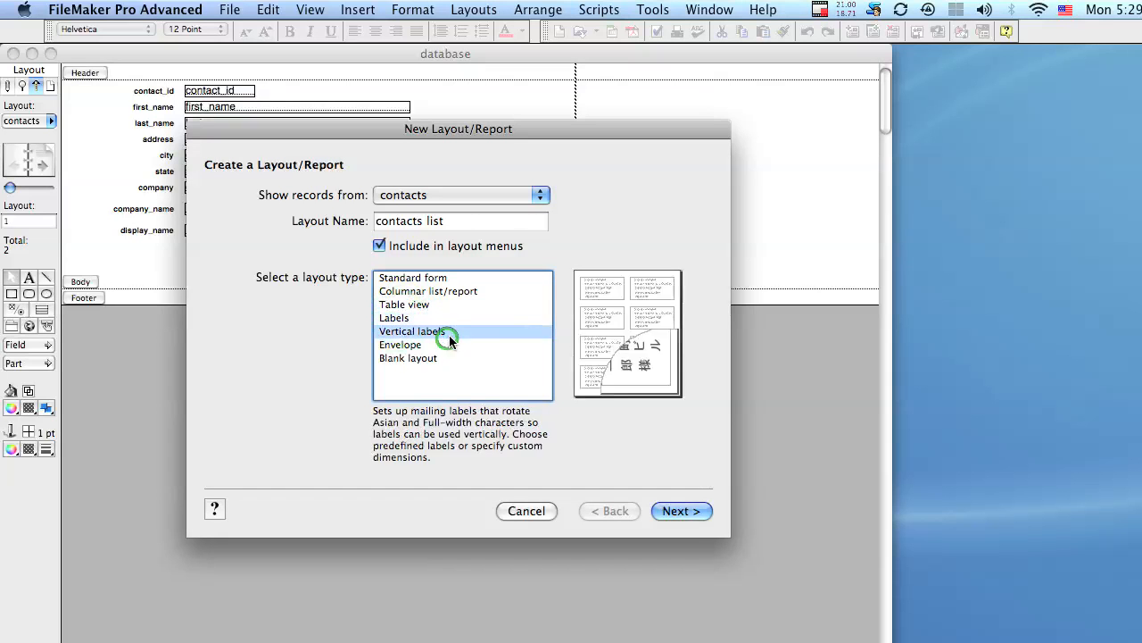
pyautogui.click(444, 346)
pyautogui.click(443, 359)
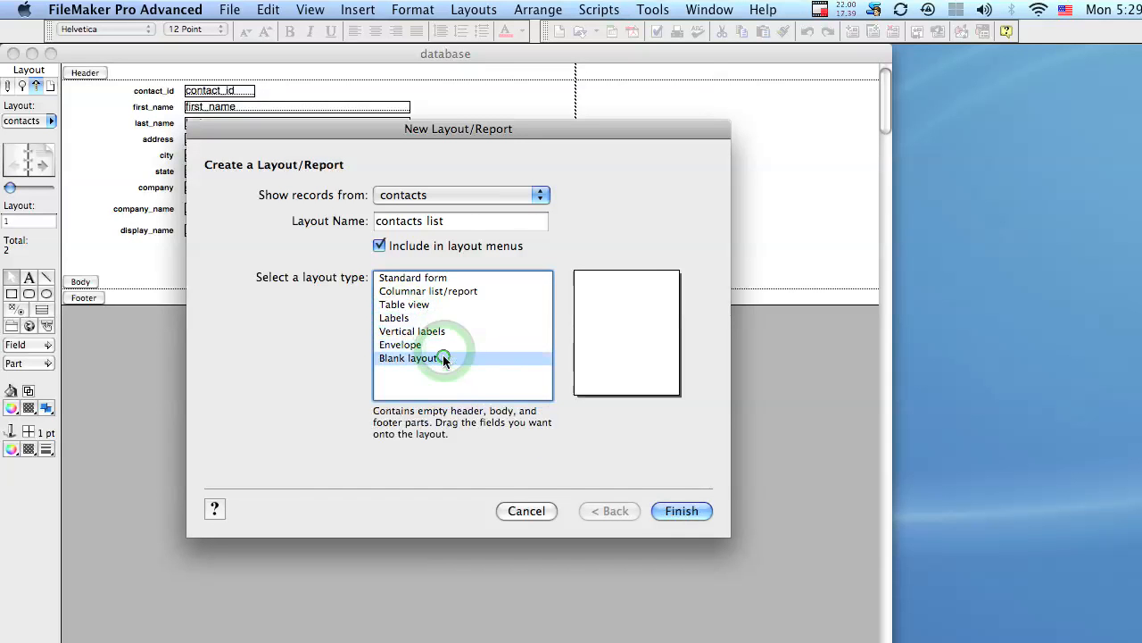
pyautogui.click(496, 291)
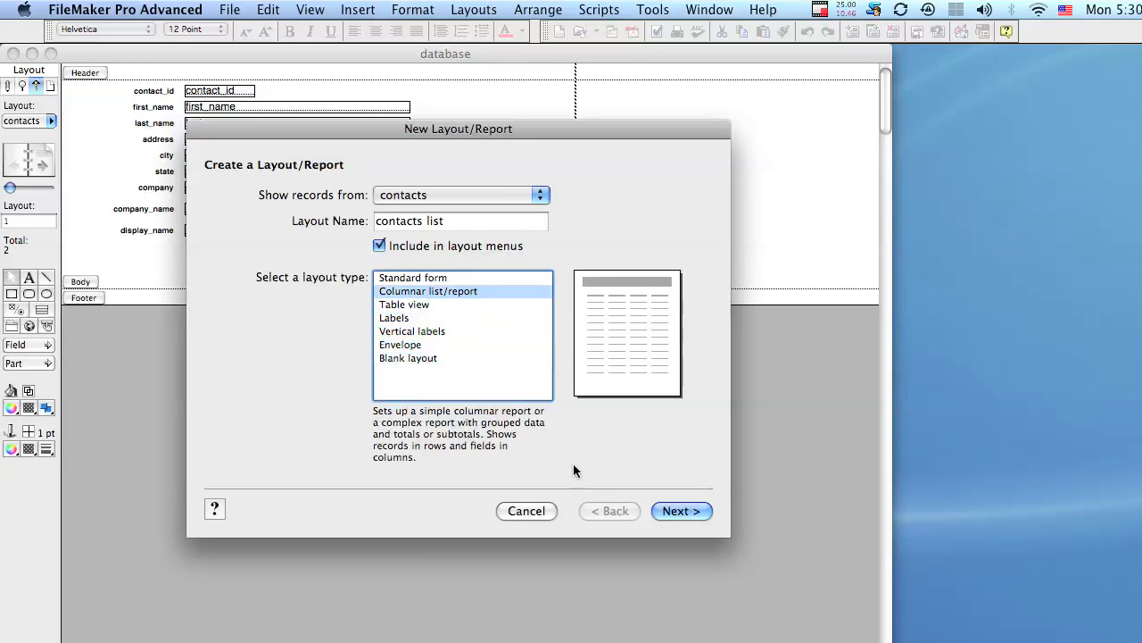
pyautogui.click(676, 511)
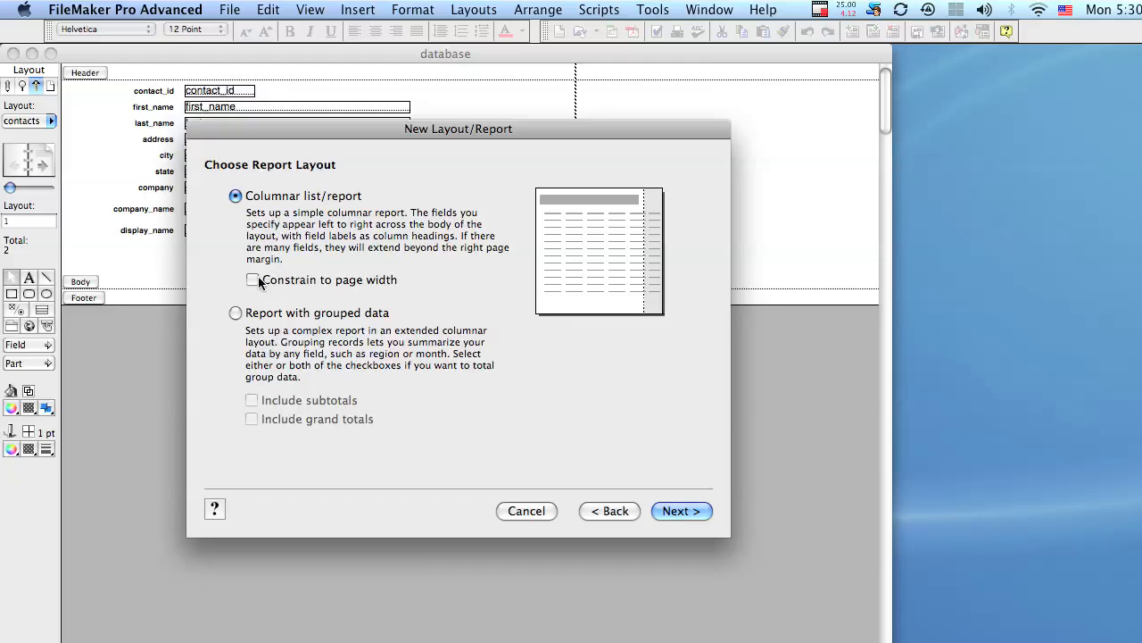
# Step: Leave Constrain to page width unchecked and advance to field selection
pyautogui.click(371, 280)
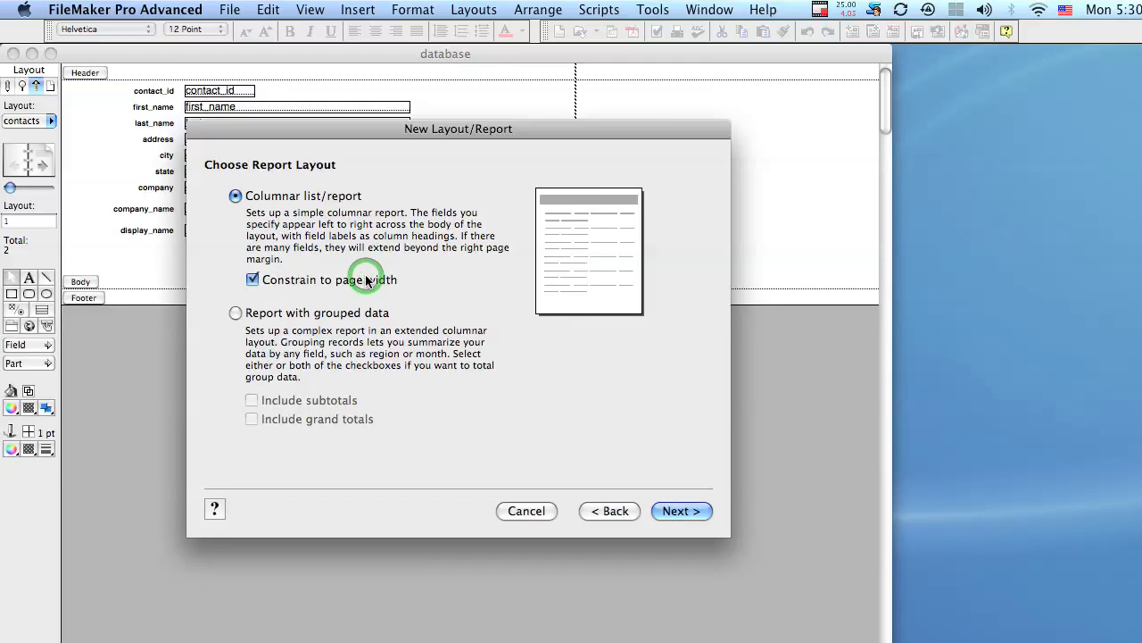
pyautogui.click(366, 279)
pyautogui.click(366, 279)
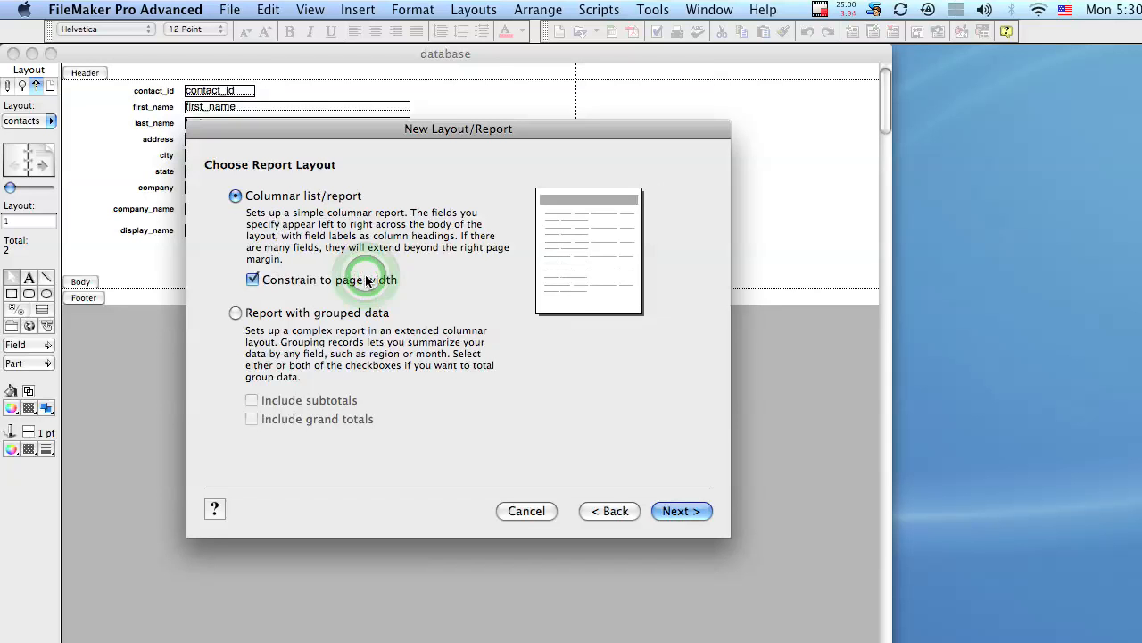
pyautogui.click(348, 280)
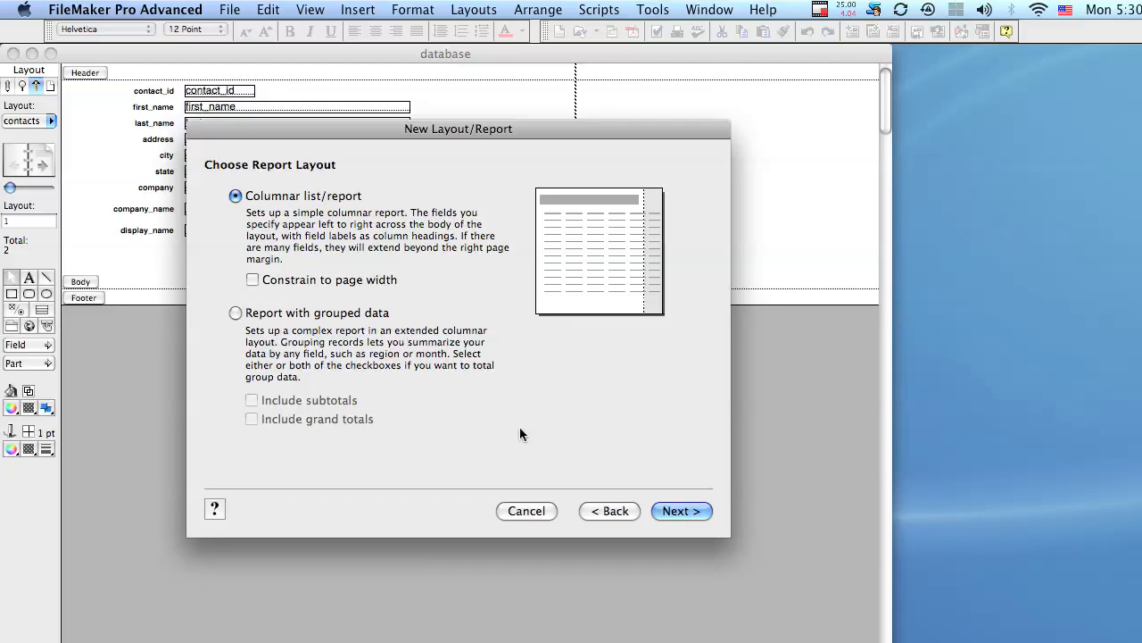
pyautogui.click(680, 511)
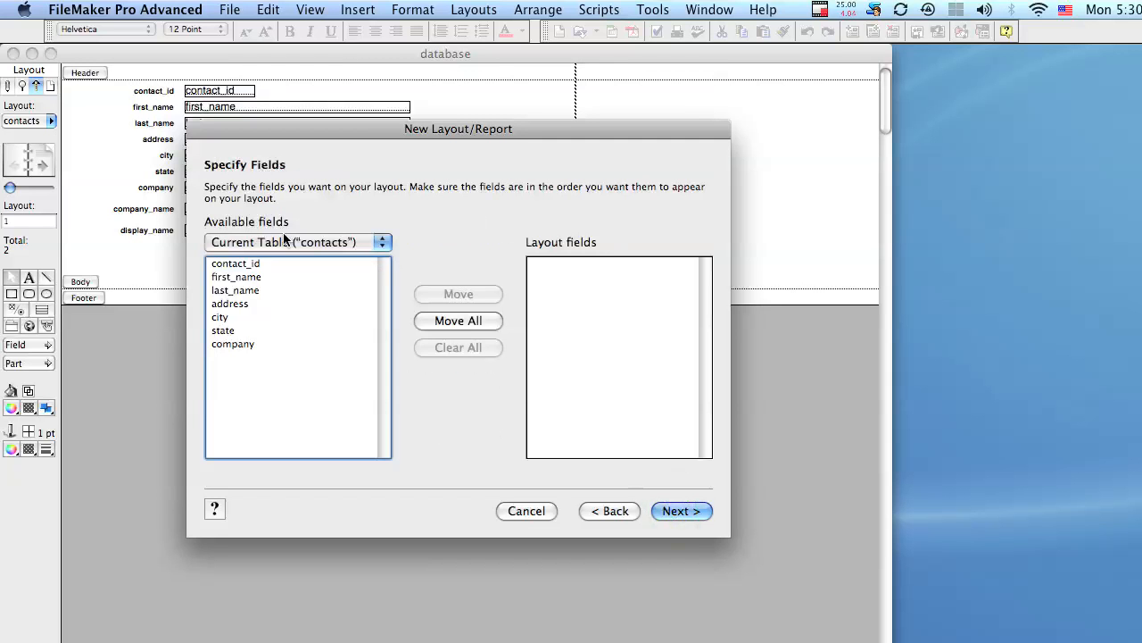
# Step: Add contact_id, first_name, last_name and company to the layout fields
pyautogui.doubleClick(230, 263)
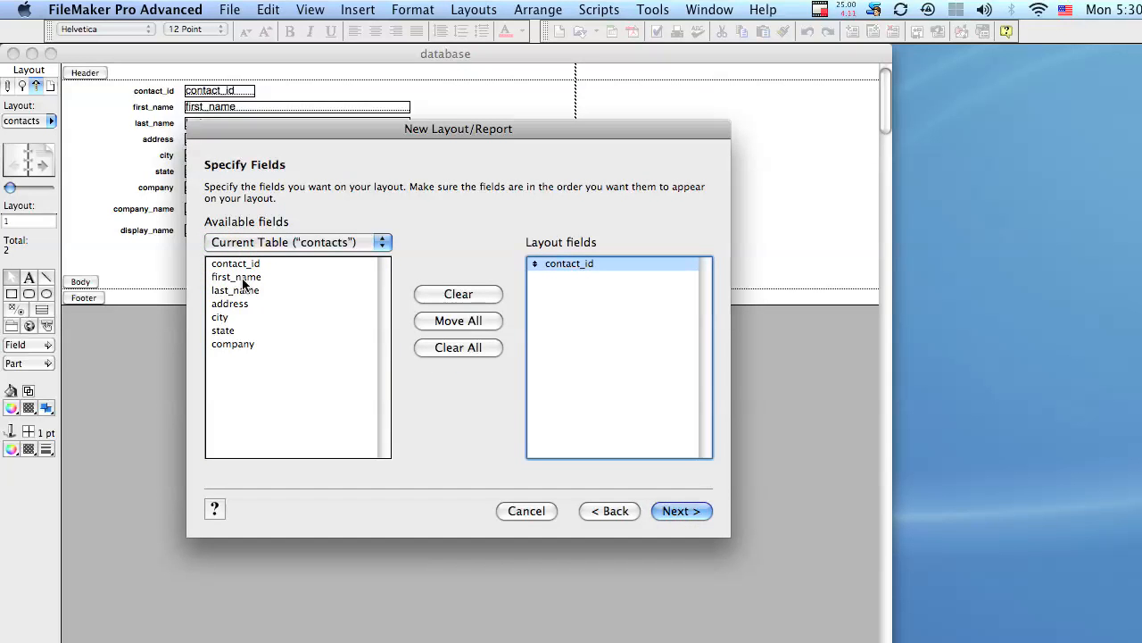
pyautogui.doubleClick(242, 280)
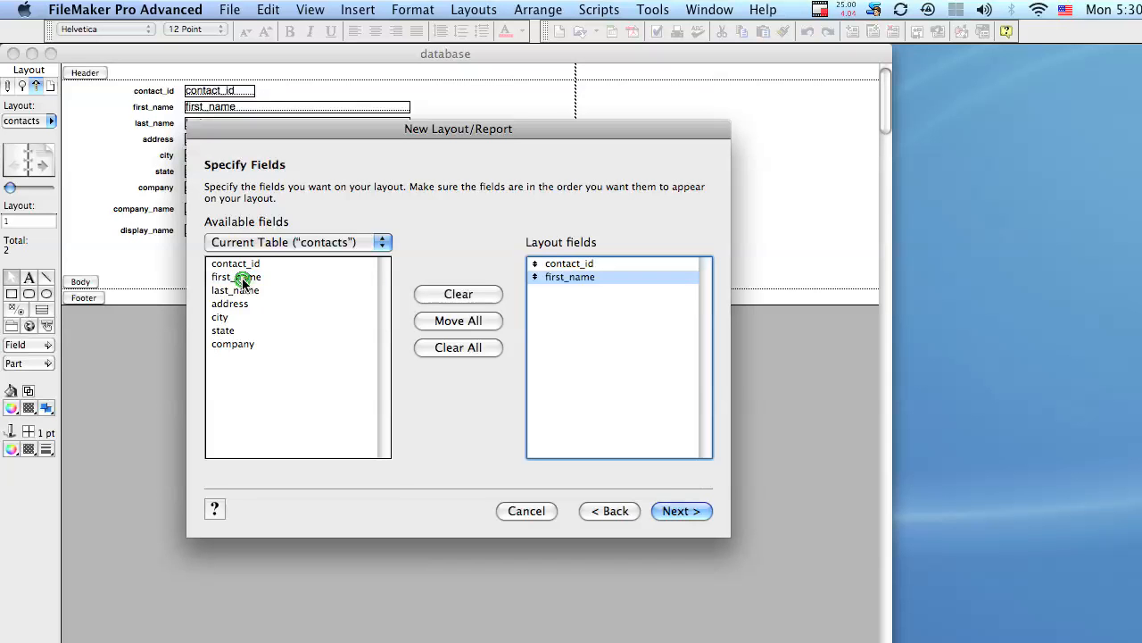
pyautogui.doubleClick(239, 293)
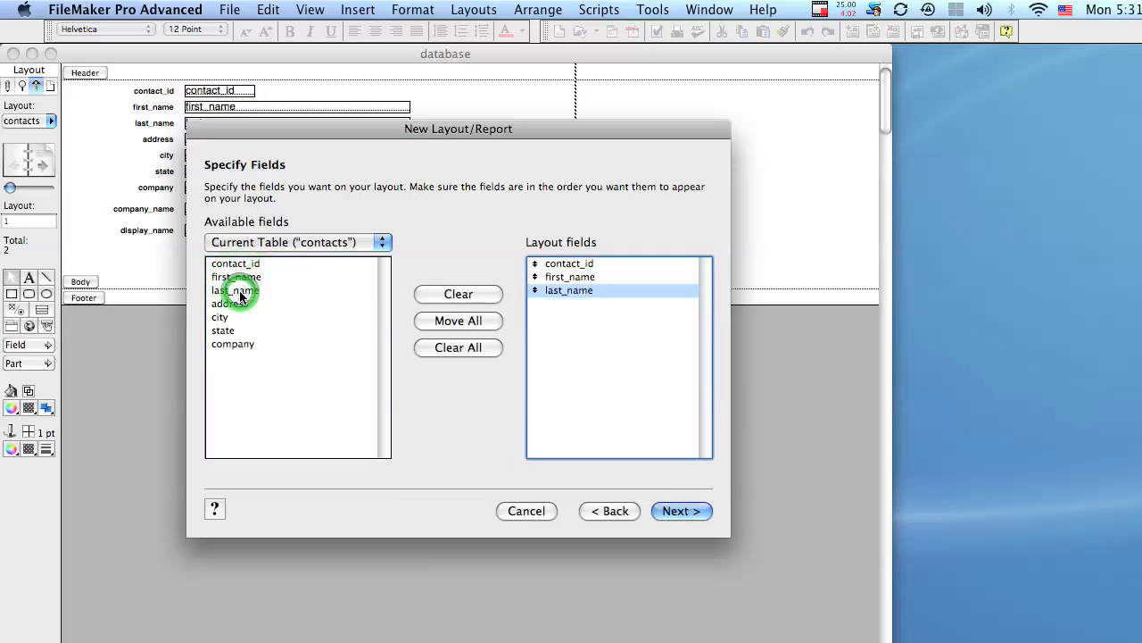
pyautogui.doubleClick(233, 342)
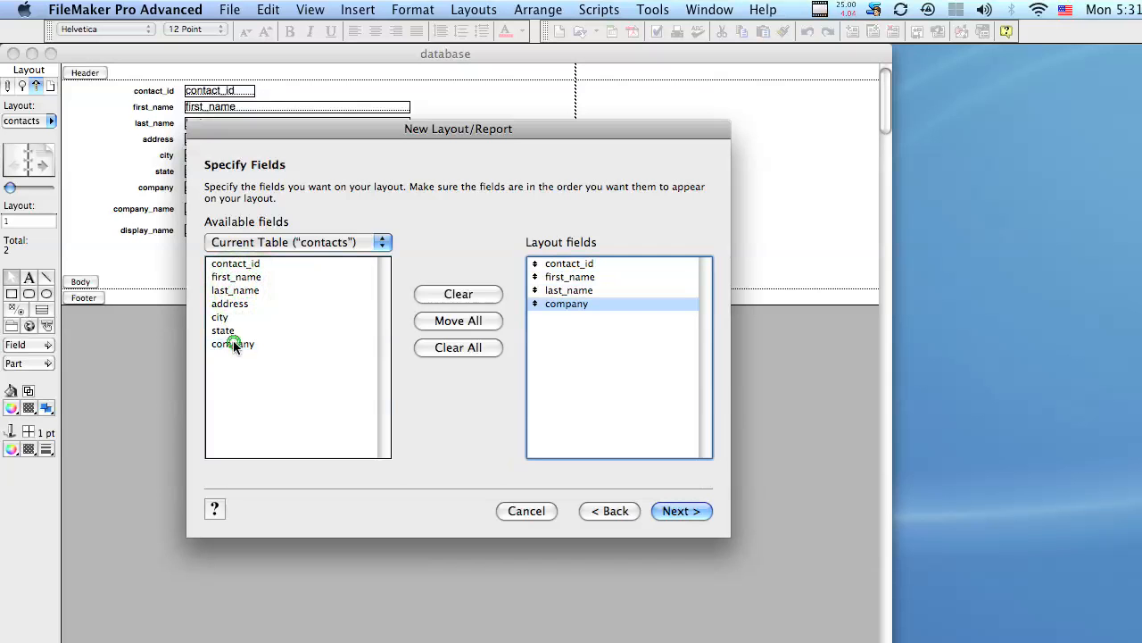
pyautogui.click(272, 290)
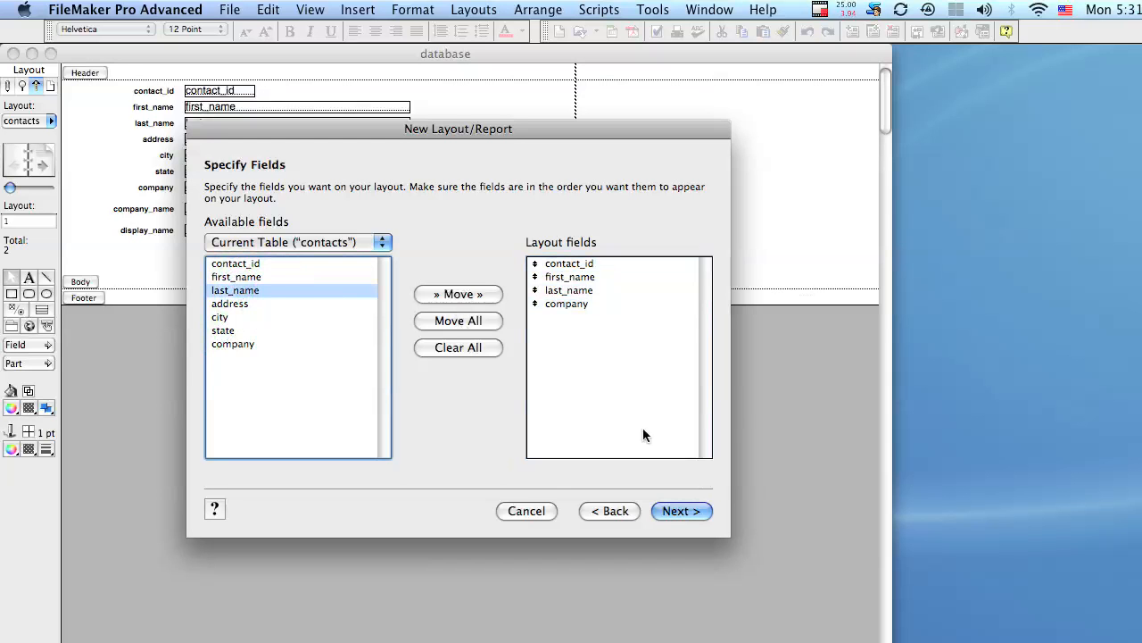
# Step: Show the related company table's fields and remove the company field from the layout
pyautogui.click(318, 241)
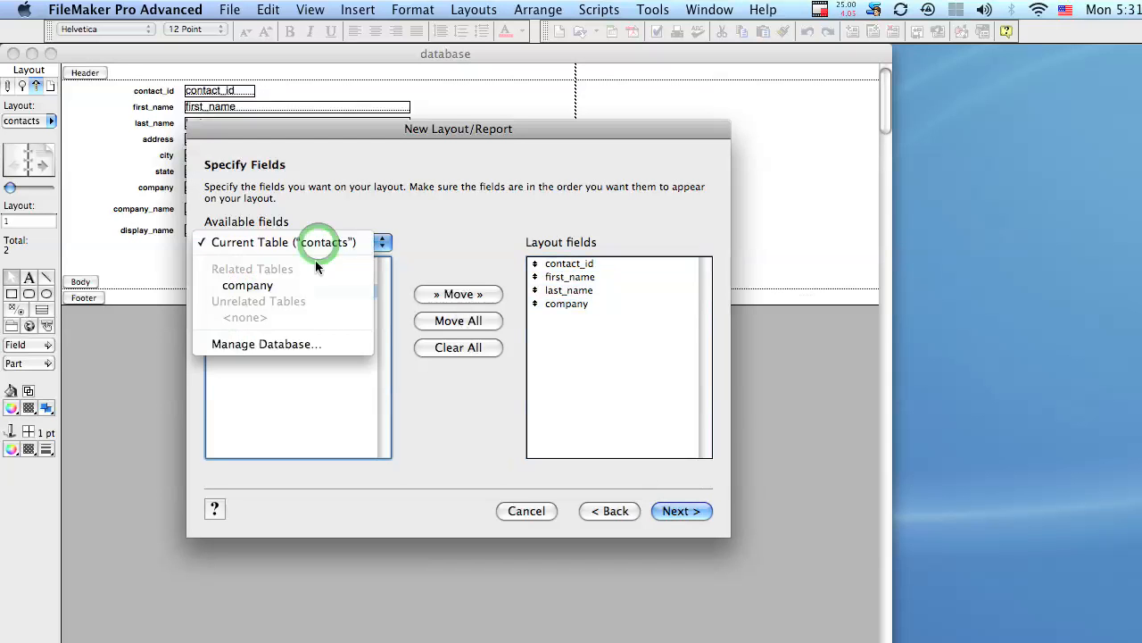
pyautogui.click(305, 286)
pyautogui.click(305, 290)
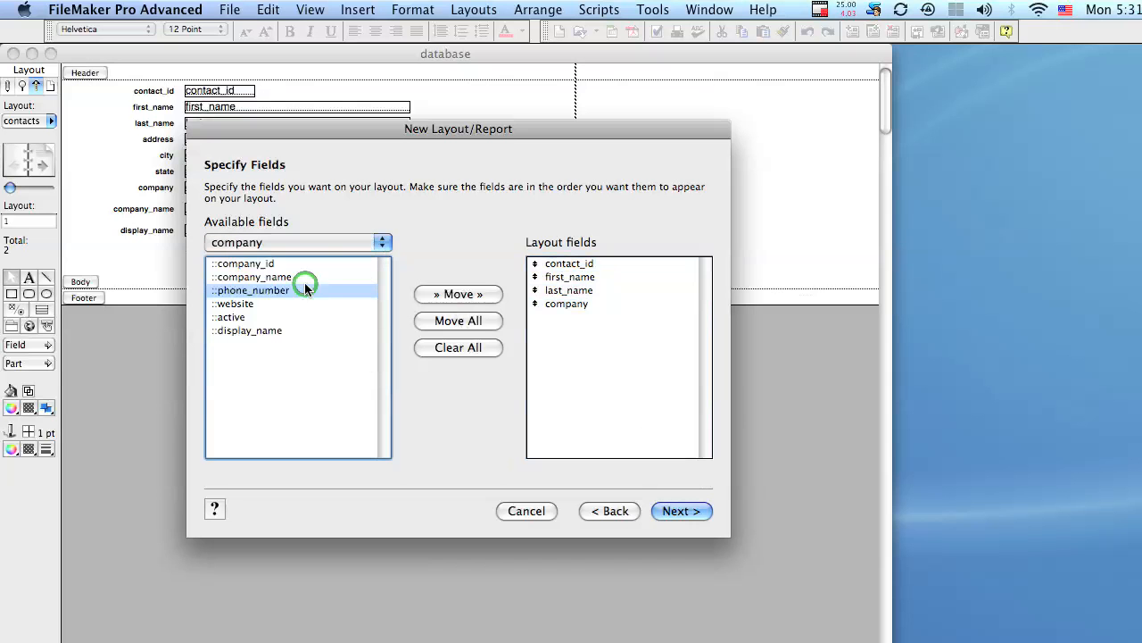
pyautogui.click(585, 303)
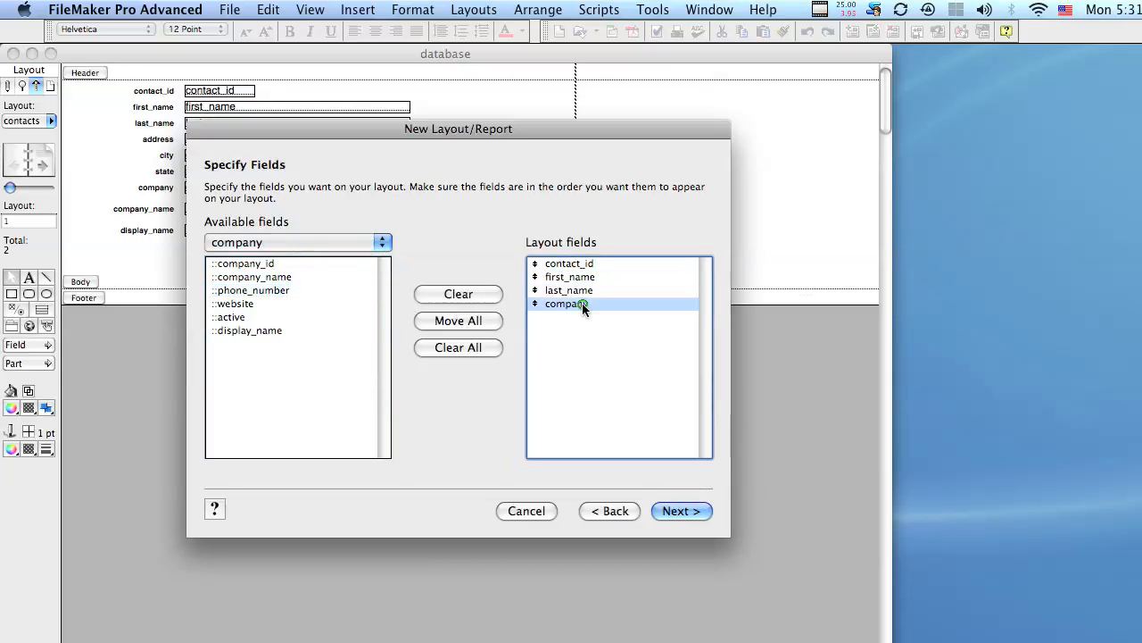
pyautogui.click(473, 295)
# Step: Add company::company_name from the company table and continue to sorting
pyautogui.click(335, 243)
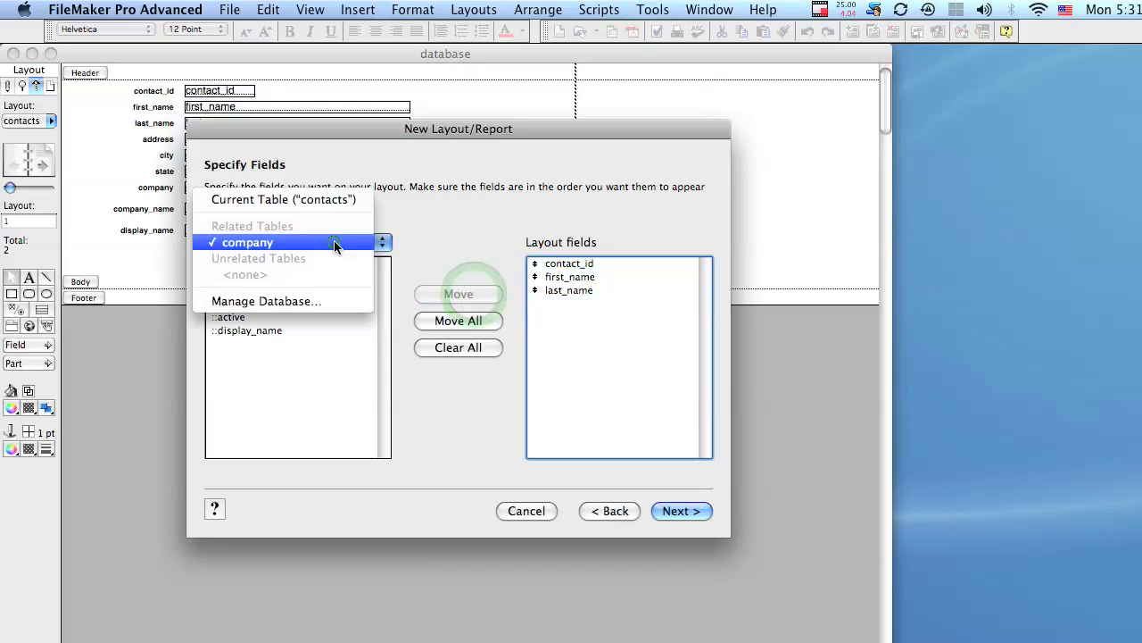
pyautogui.click(327, 242)
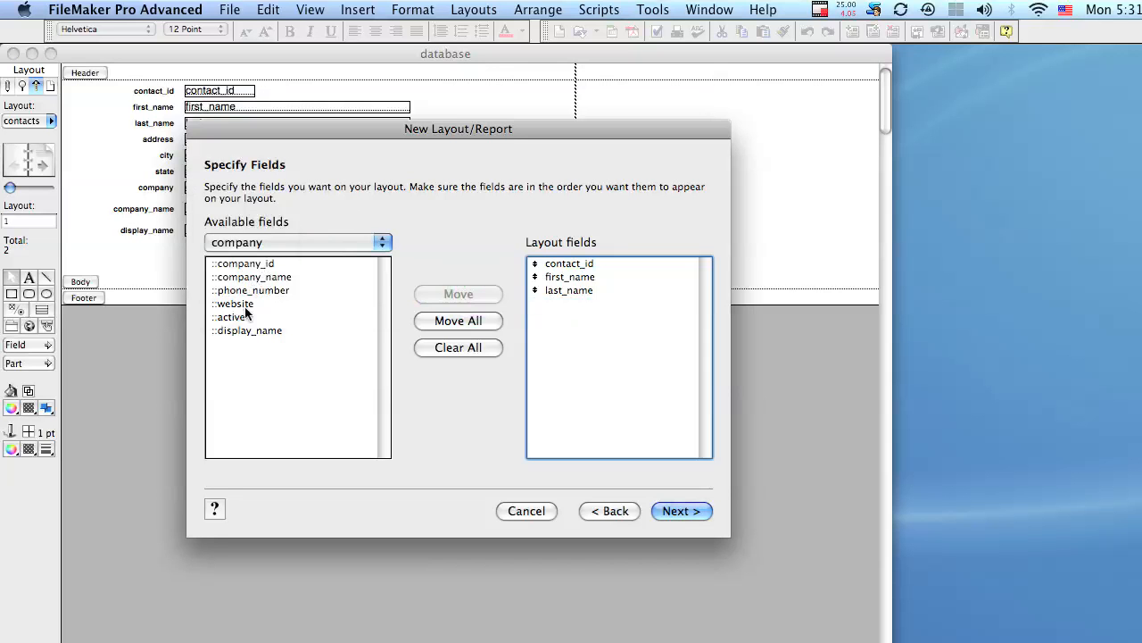
pyautogui.click(259, 278)
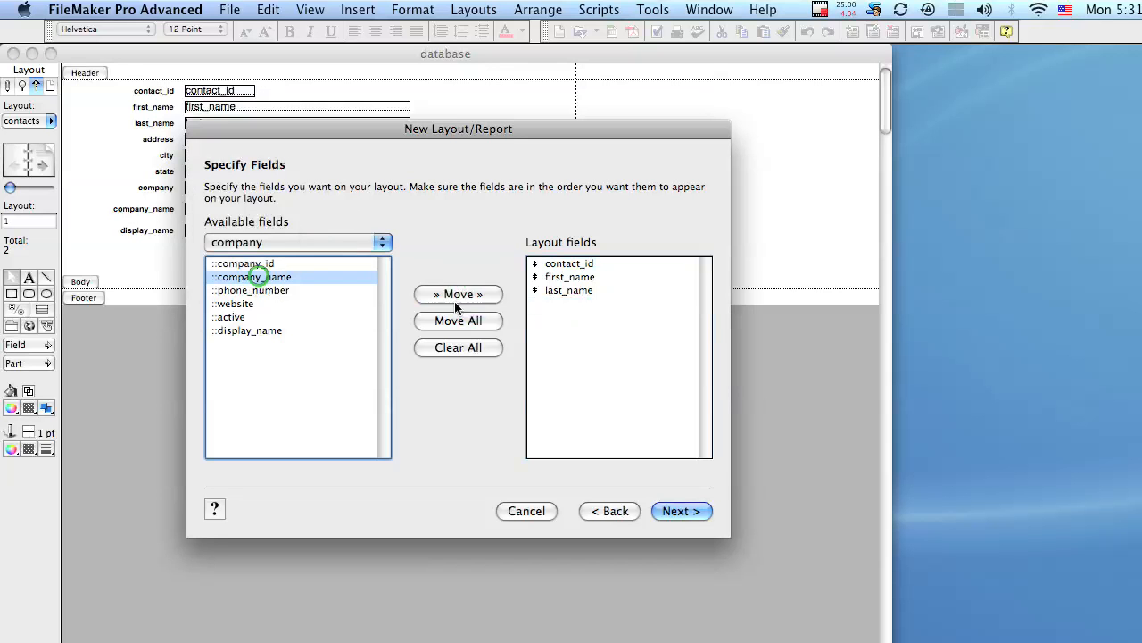
pyautogui.click(469, 294)
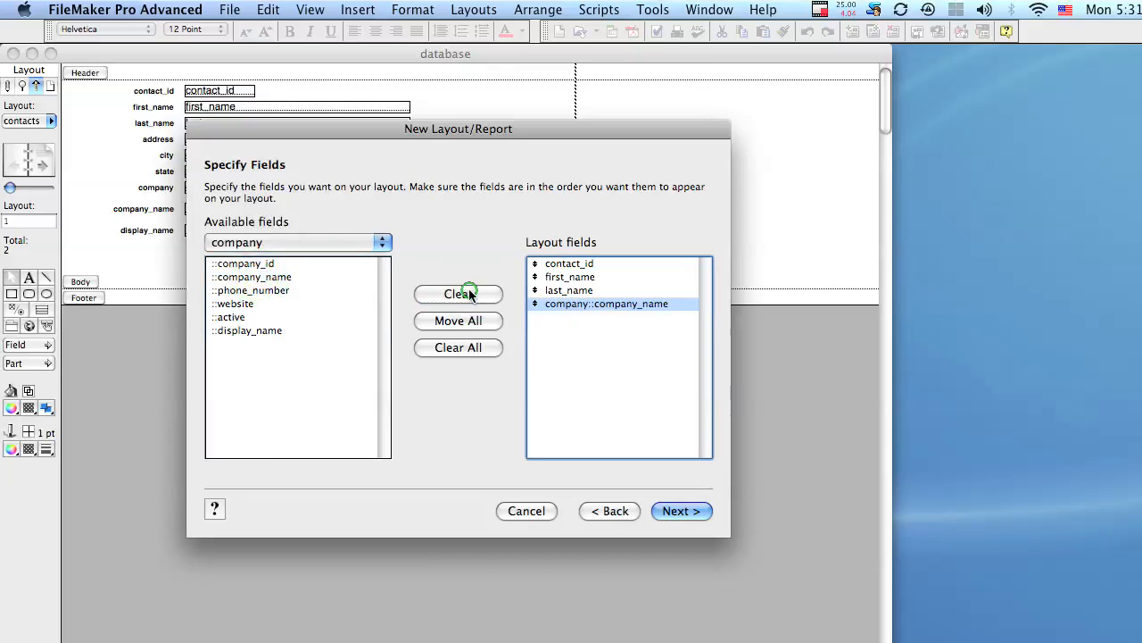
pyautogui.click(681, 513)
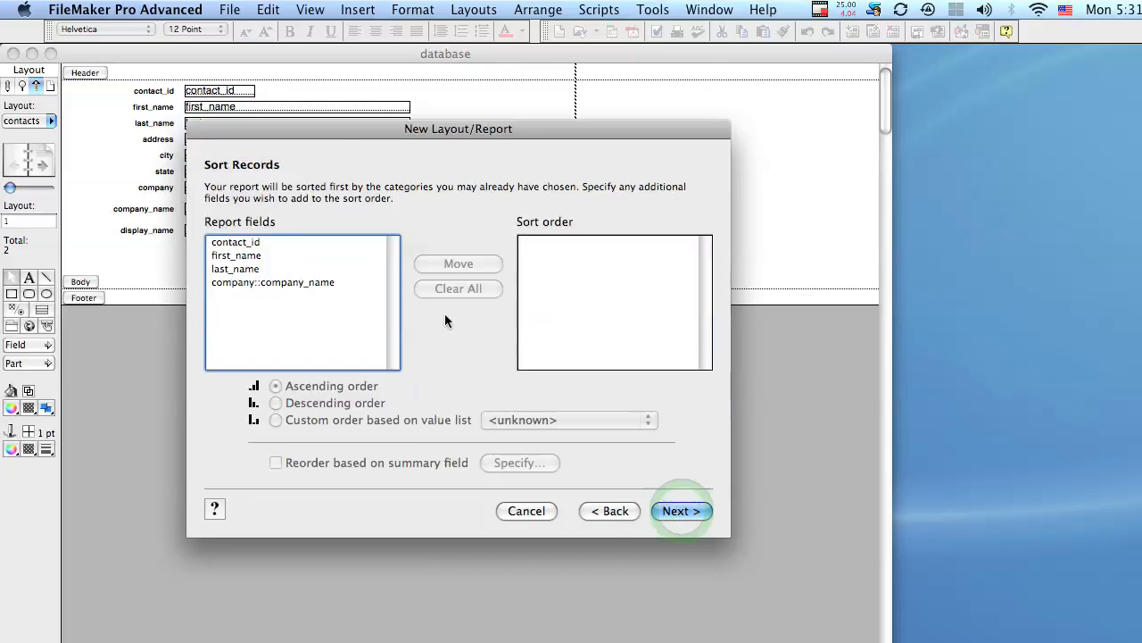
# Step: Sort on company::company_name in Ascending order after trying Descending and Custom
pyautogui.moveTo(336, 125); pyautogui.dragTo(305, 131)
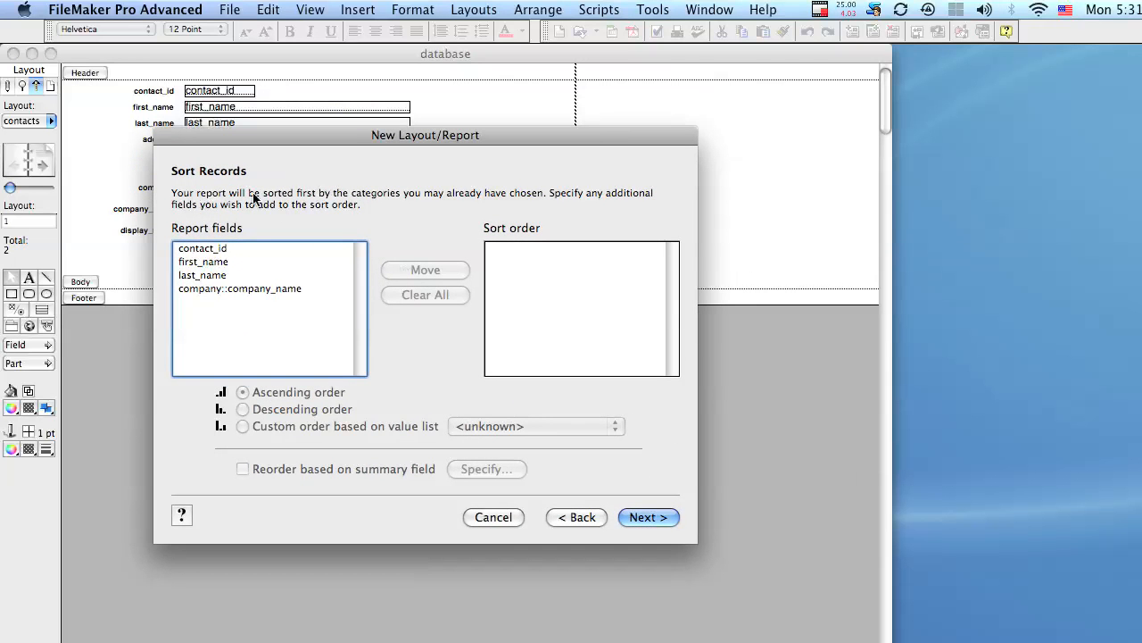
pyautogui.doubleClick(238, 289)
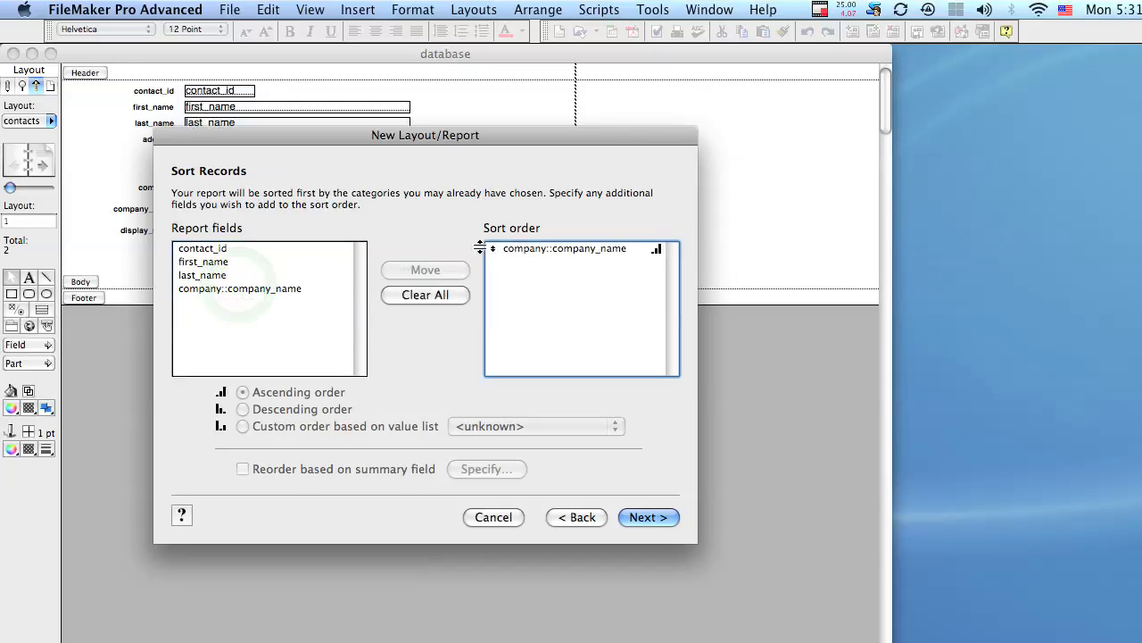
pyautogui.click(558, 250)
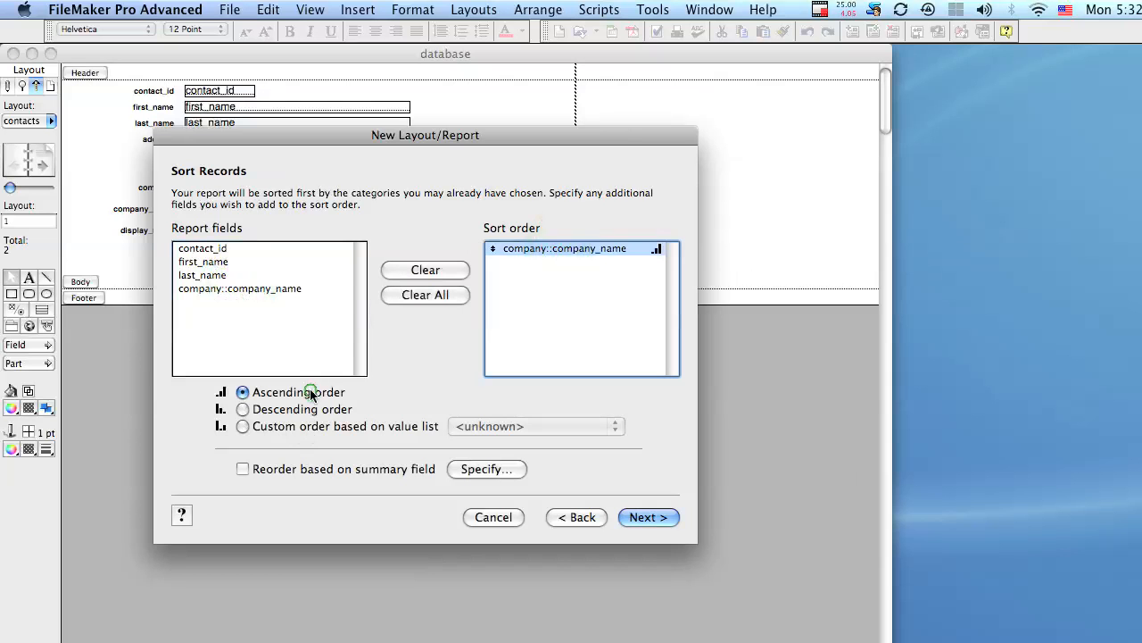
pyautogui.click(280, 411)
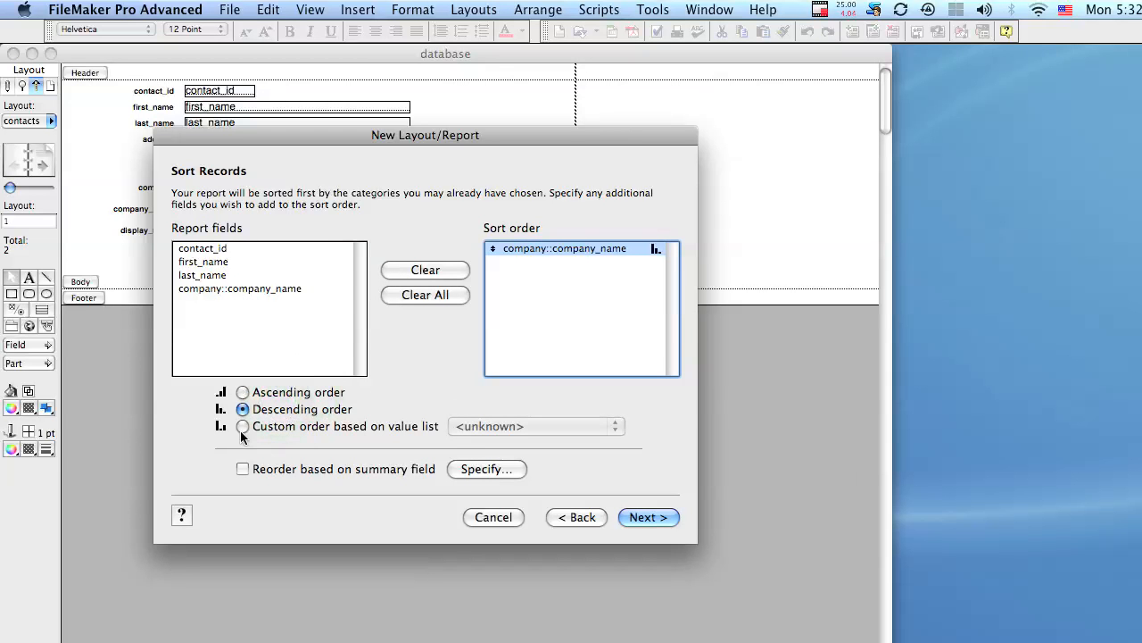
pyautogui.click(241, 430)
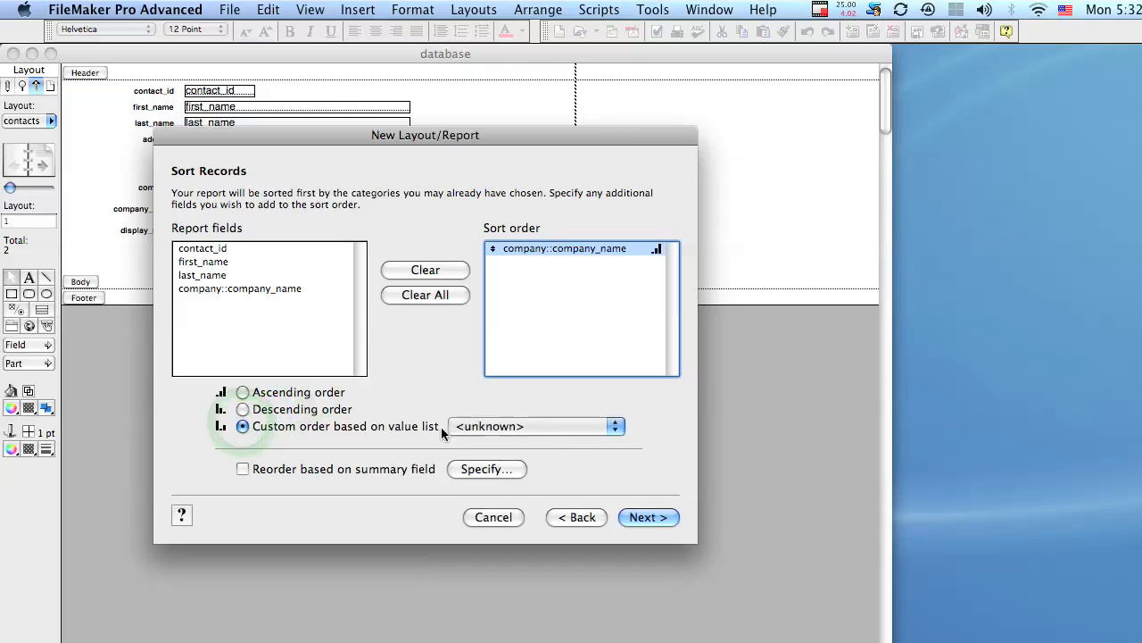
pyautogui.click(242, 392)
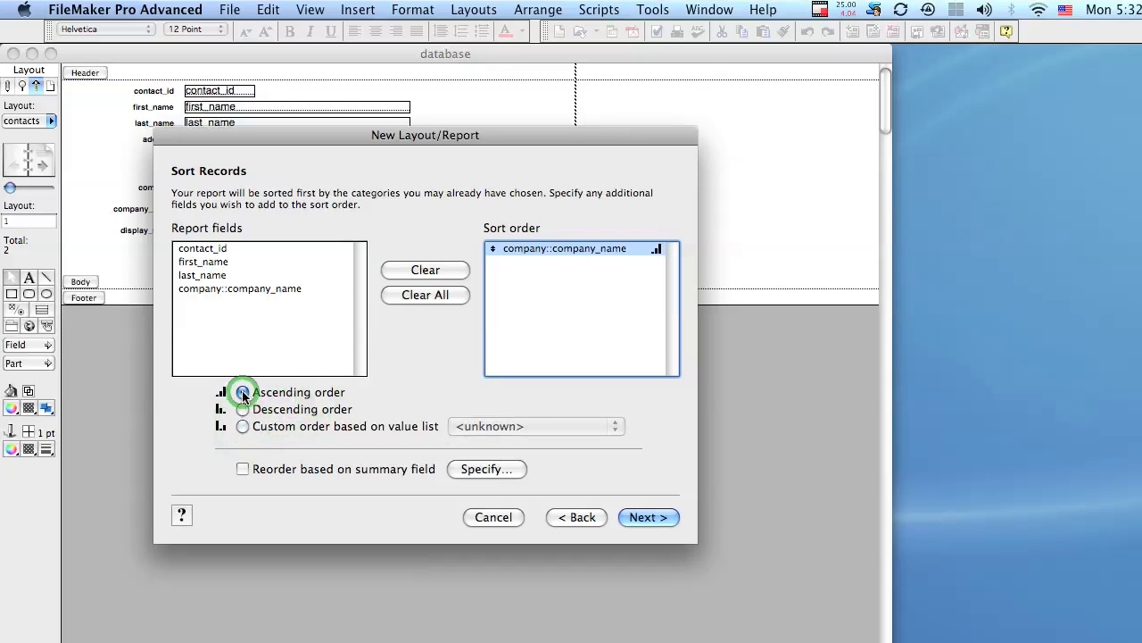
pyautogui.click(652, 518)
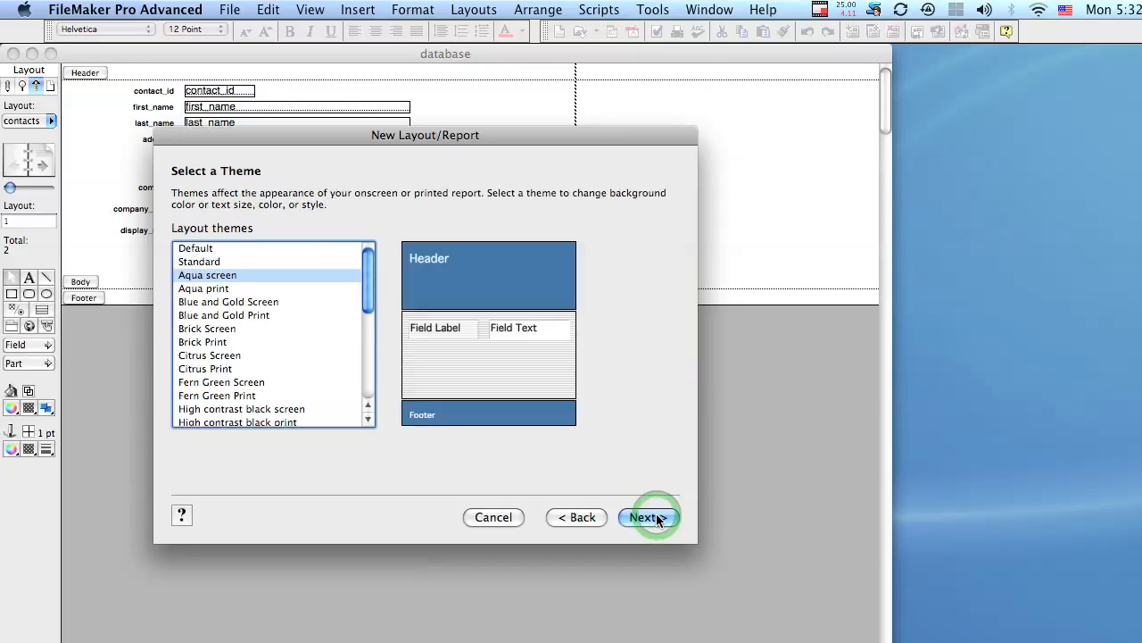
# Step: Preview the Aqua, Blue and Gold, Brick and Citrus themes, then pick Standard
pyautogui.click(277, 288)
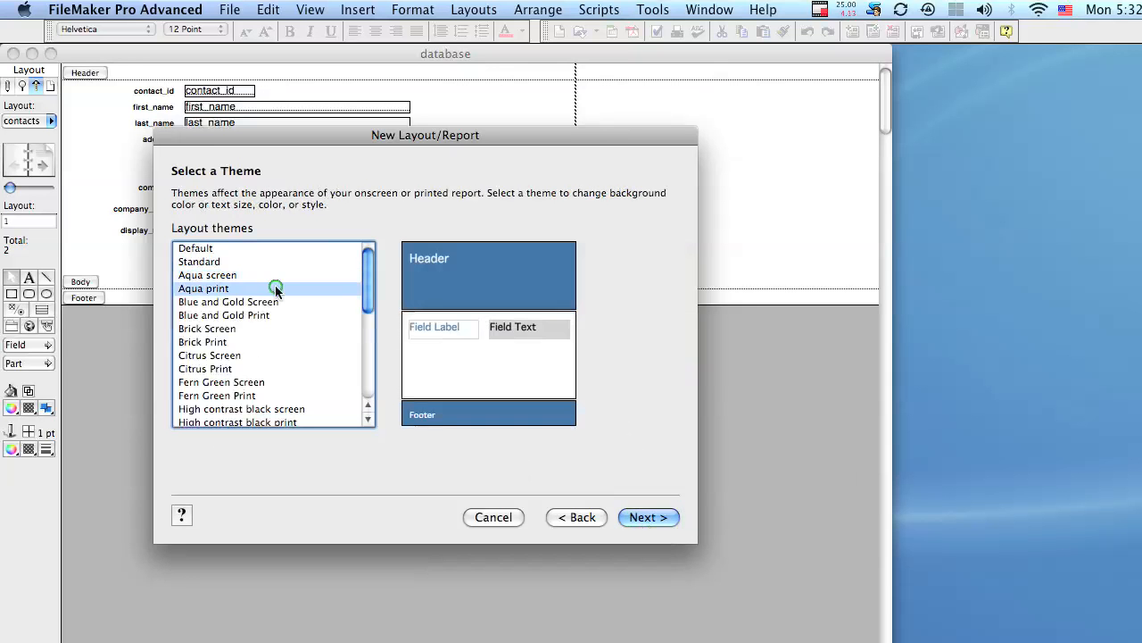
pyautogui.click(273, 301)
pyautogui.click(267, 314)
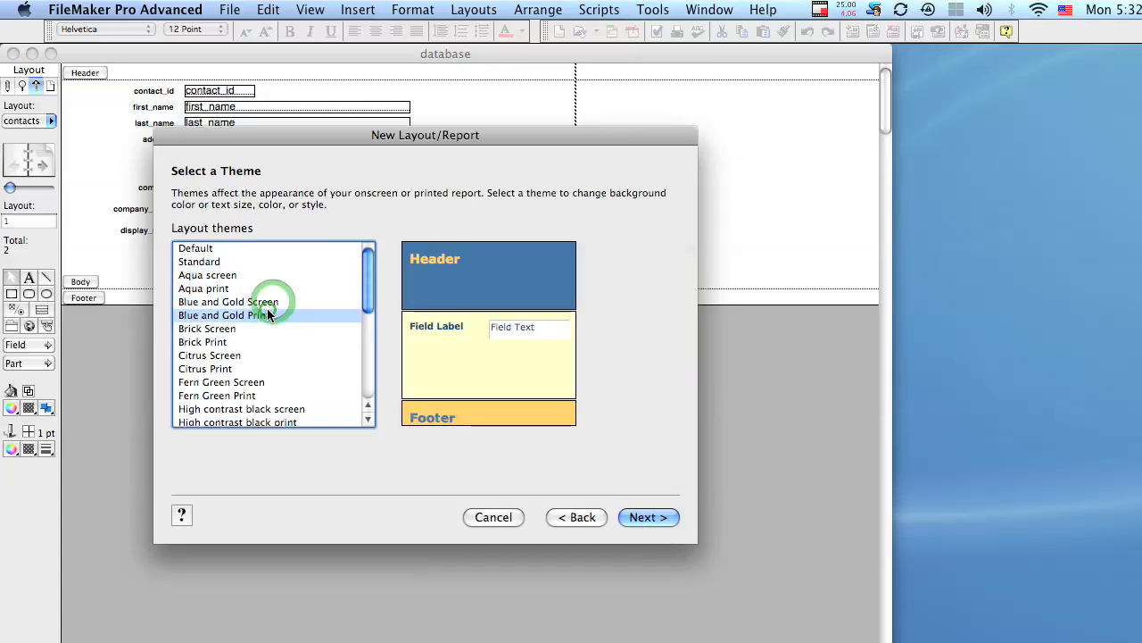
pyautogui.click(271, 326)
pyautogui.click(266, 339)
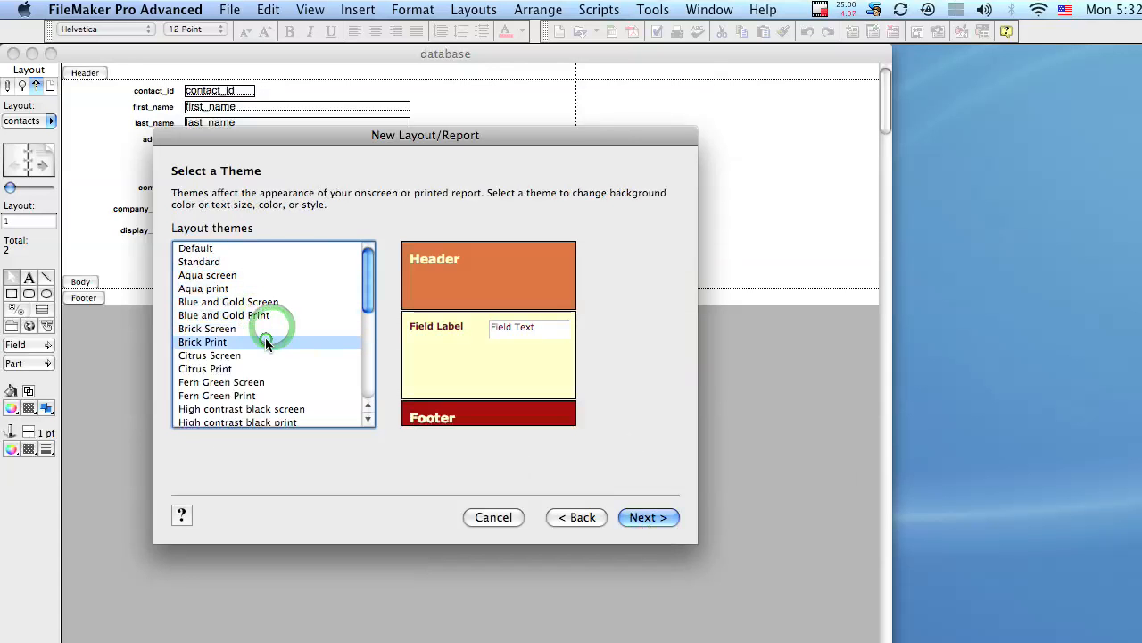
pyautogui.click(261, 355)
pyautogui.click(257, 368)
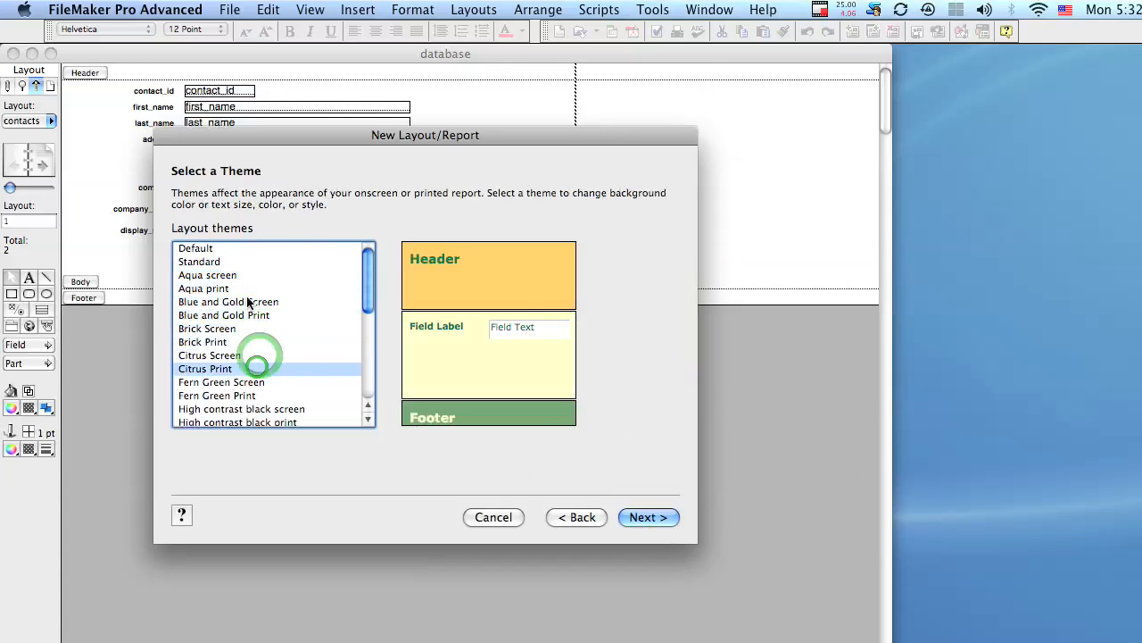
pyautogui.click(236, 262)
pyautogui.click(239, 275)
pyautogui.click(236, 262)
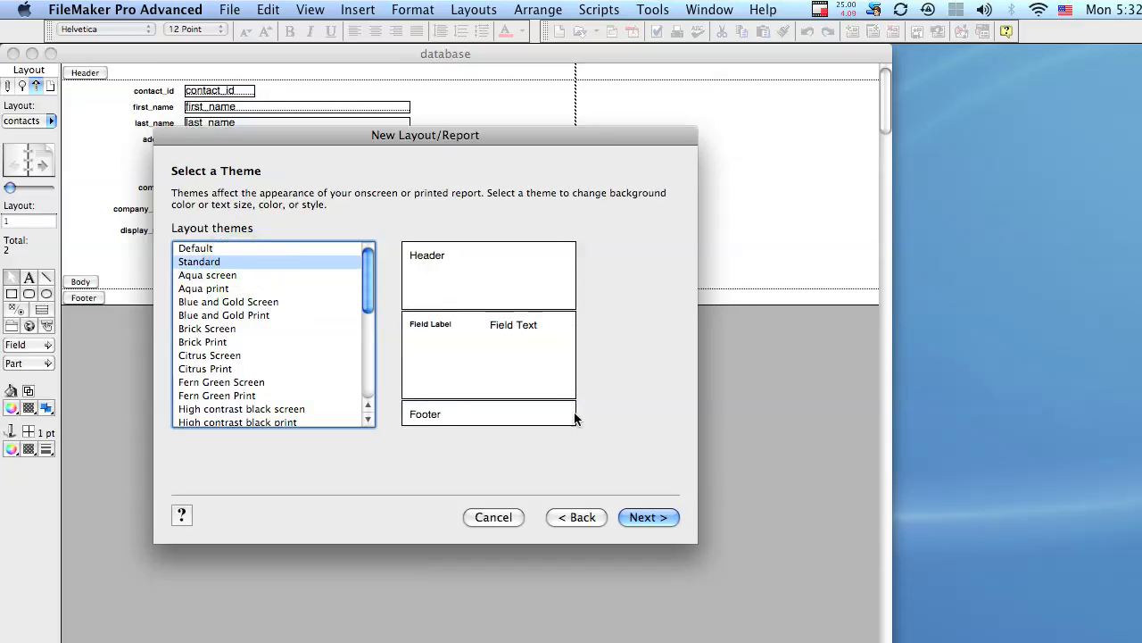
pyautogui.click(642, 520)
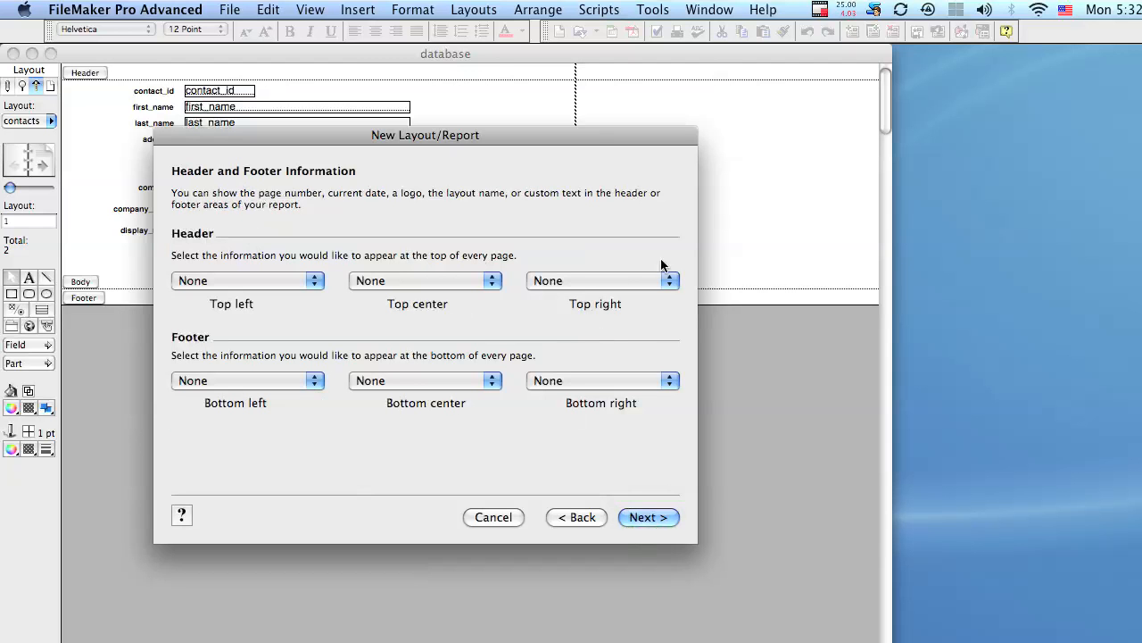
# Step: Leave the header's Top right position at None and move past headers and footers
pyautogui.click(619, 281)
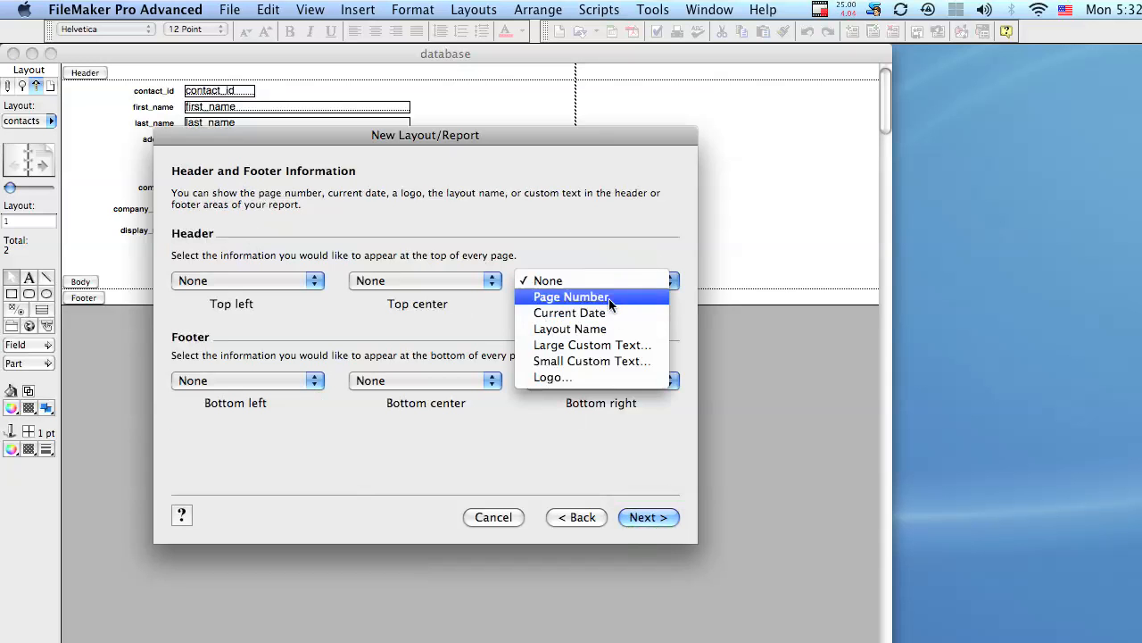
pyautogui.click(620, 239)
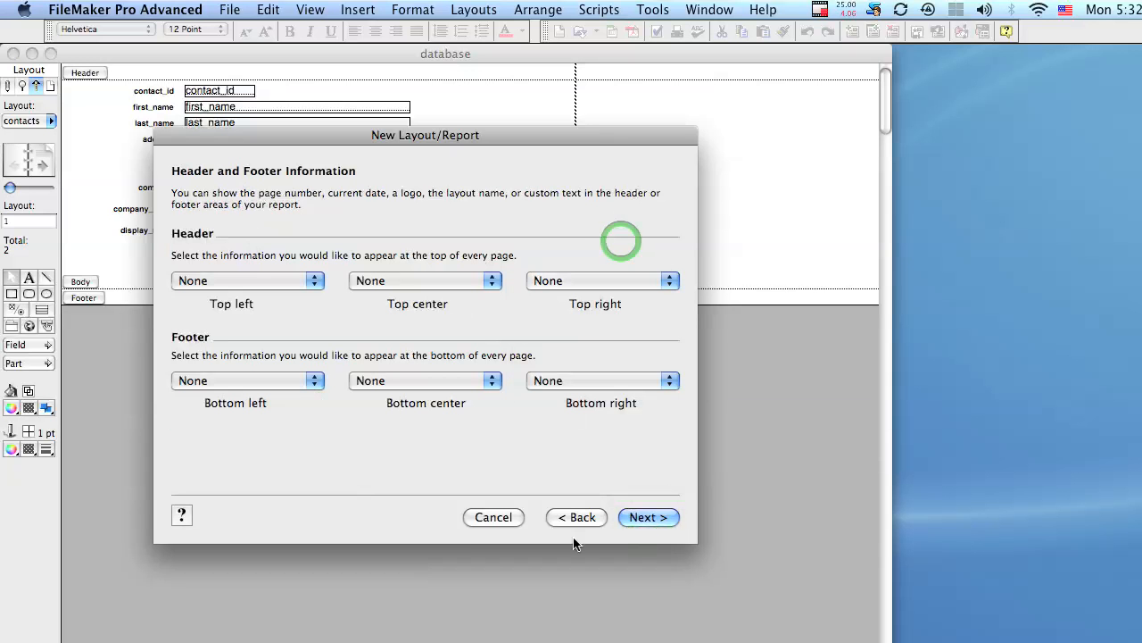
pyautogui.click(634, 515)
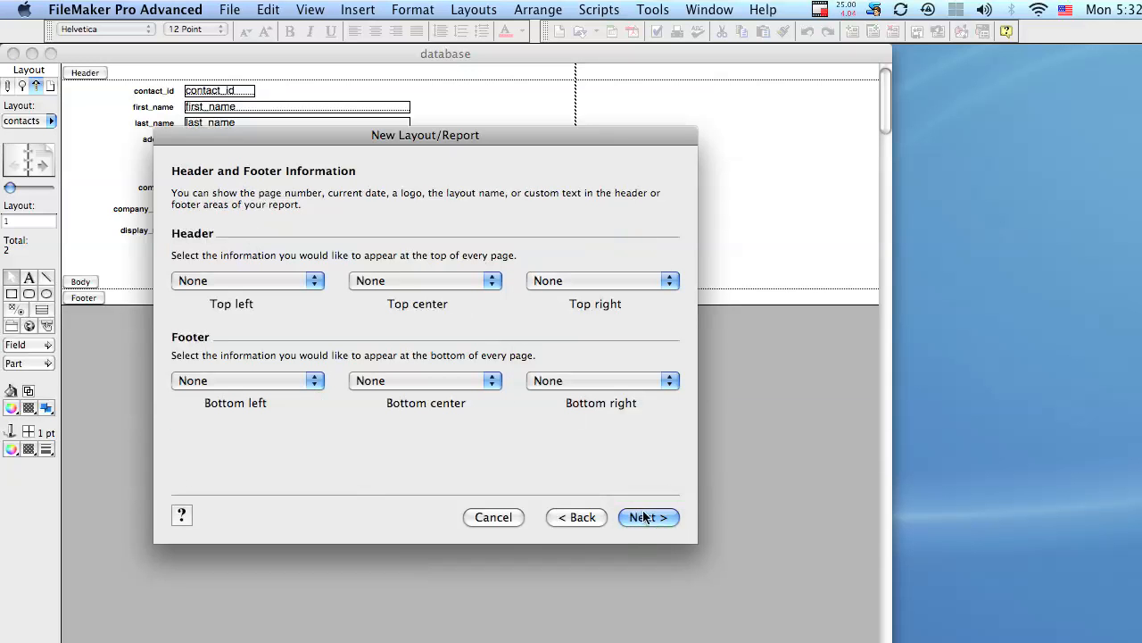
pyautogui.click(644, 517)
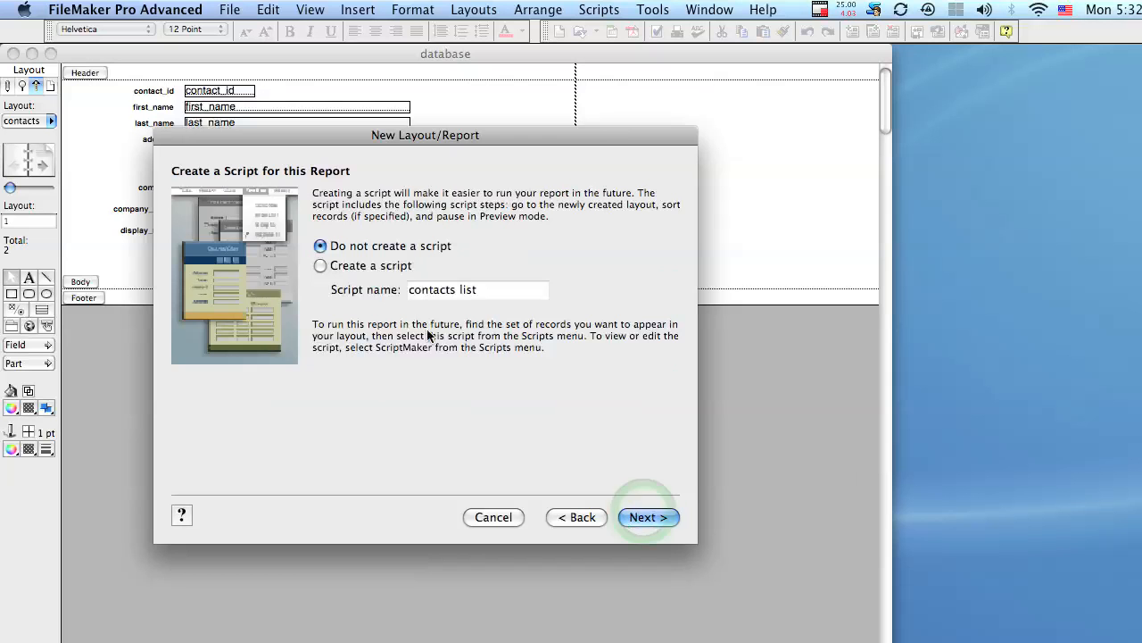
# Step: Skip script creation, choose to view the report in Layout mode, and finish the wizard
pyautogui.click(323, 247)
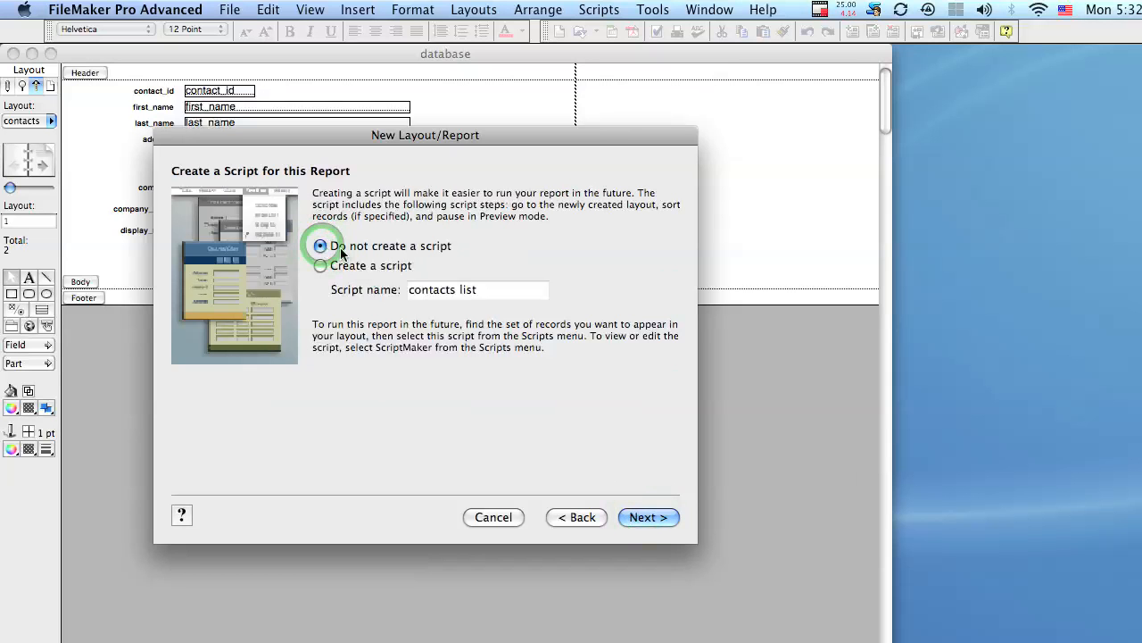
pyautogui.click(674, 518)
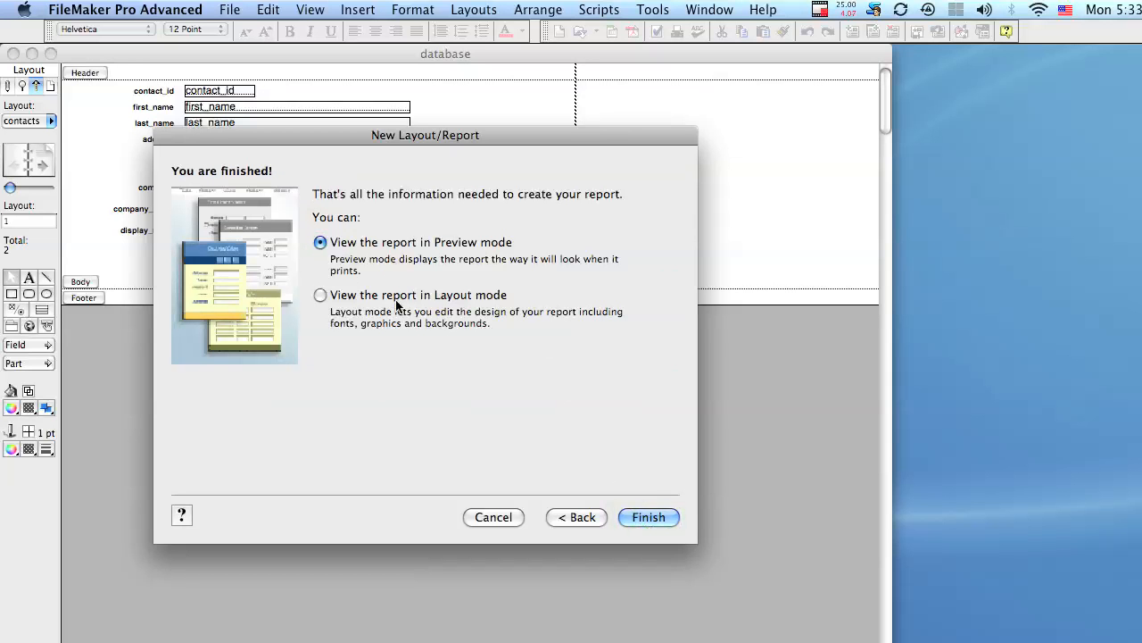
pyautogui.click(321, 295)
pyautogui.click(648, 516)
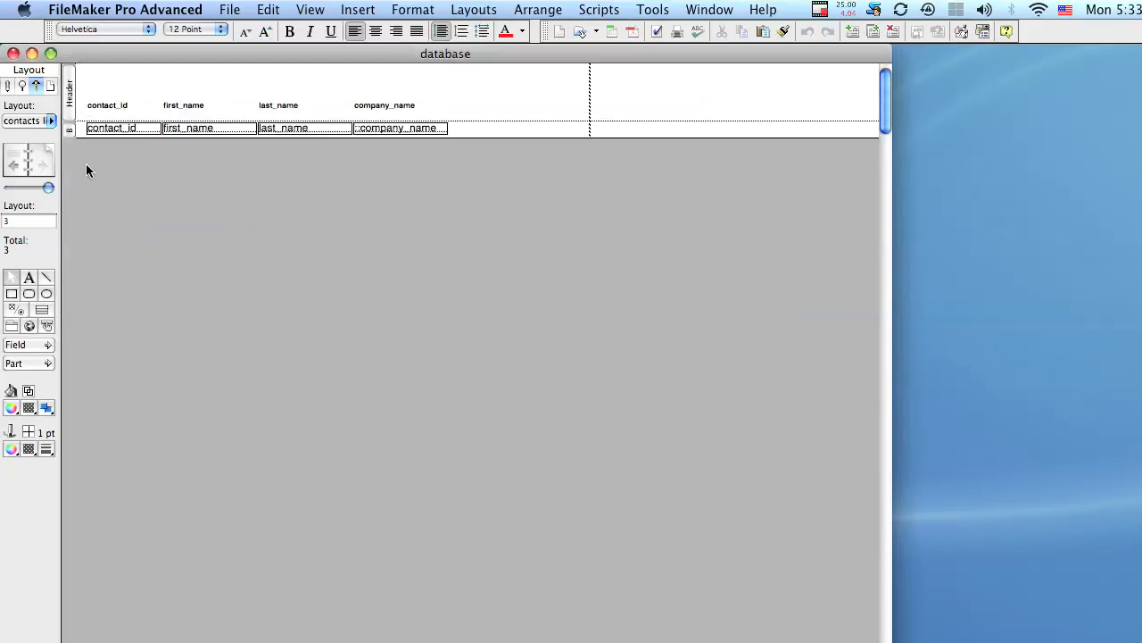
pyautogui.click(464, 8)
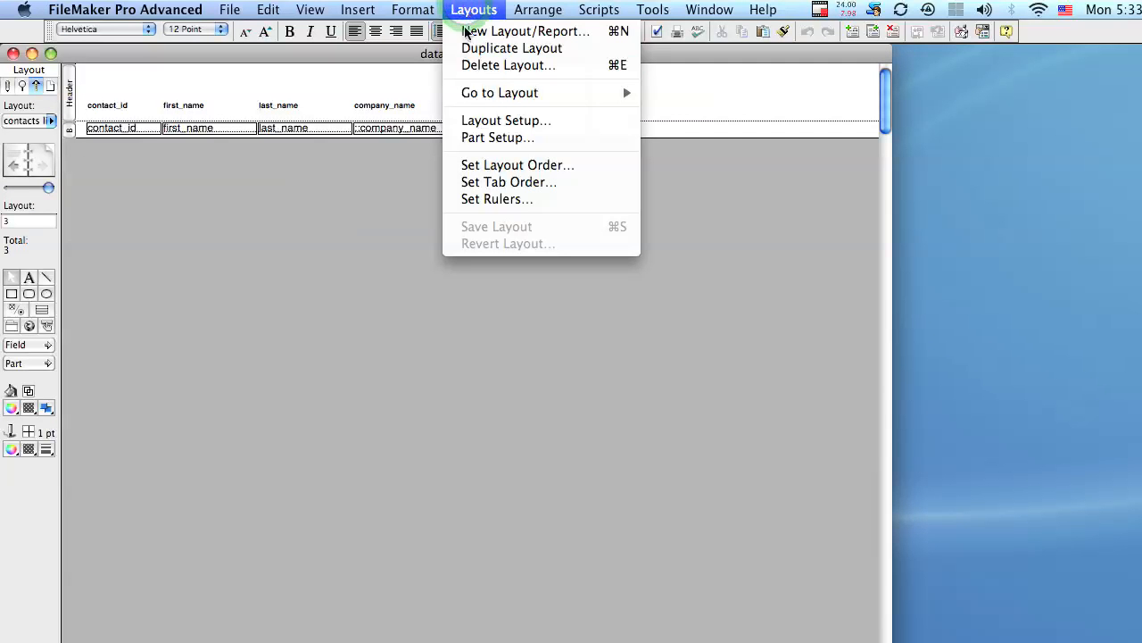
pyautogui.click(511, 136)
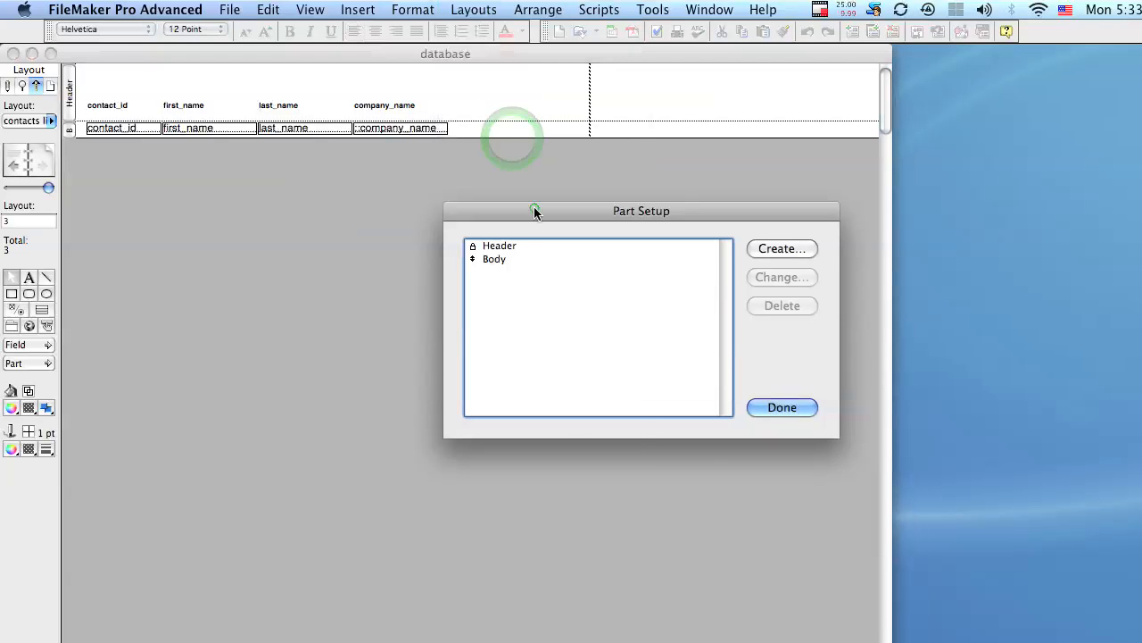
pyautogui.moveTo(534, 208); pyautogui.dragTo(356, 185)
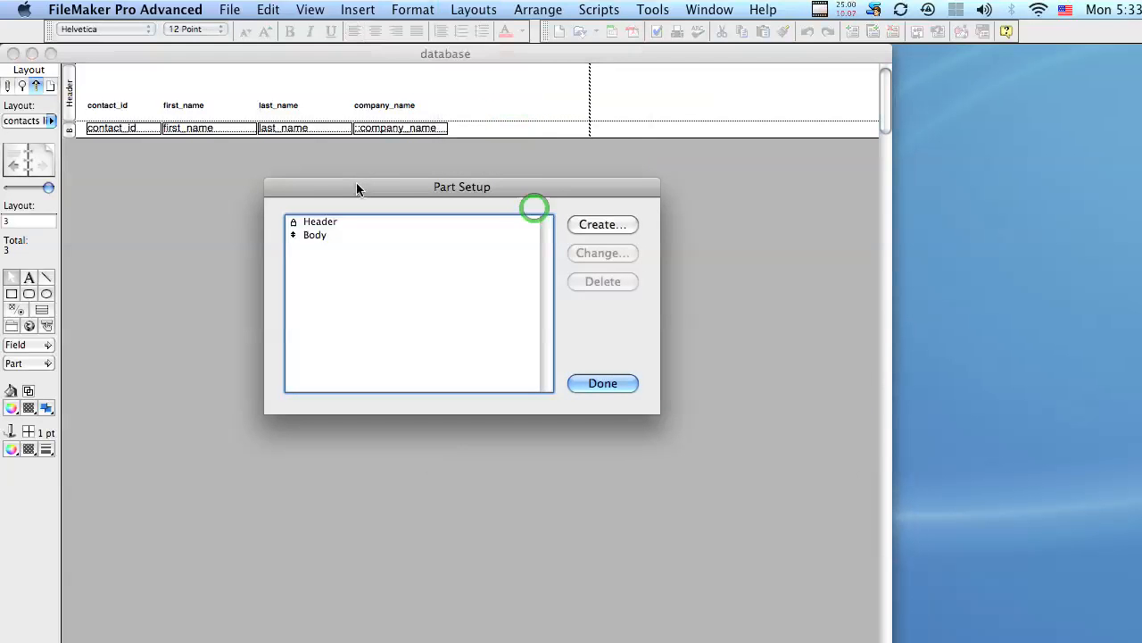
pyautogui.click(329, 222)
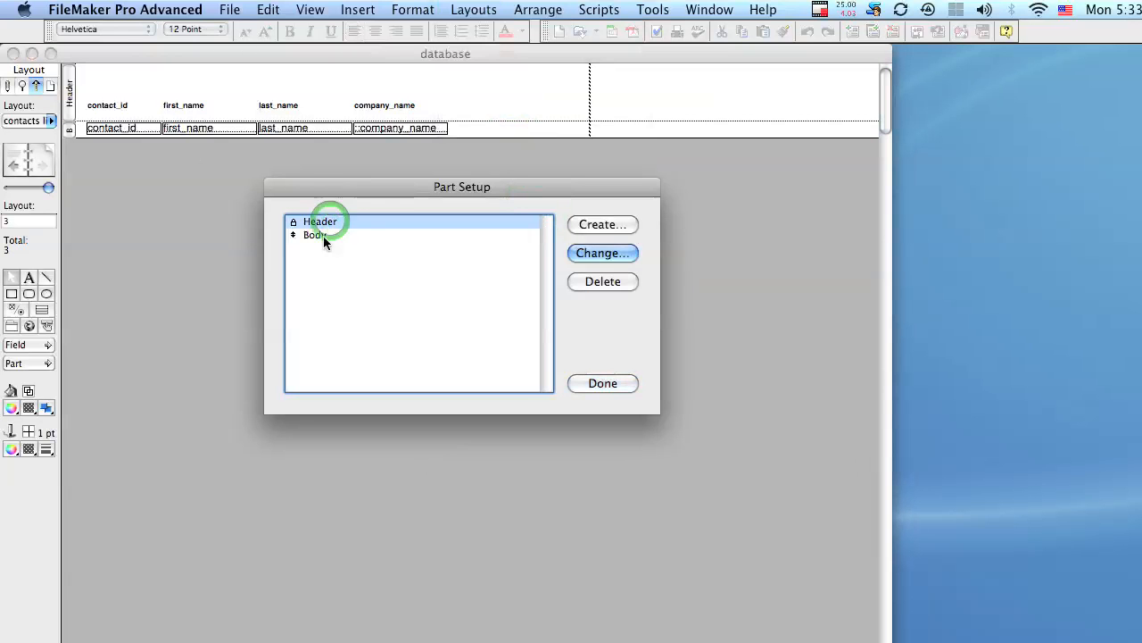
pyautogui.click(323, 235)
pyautogui.click(603, 383)
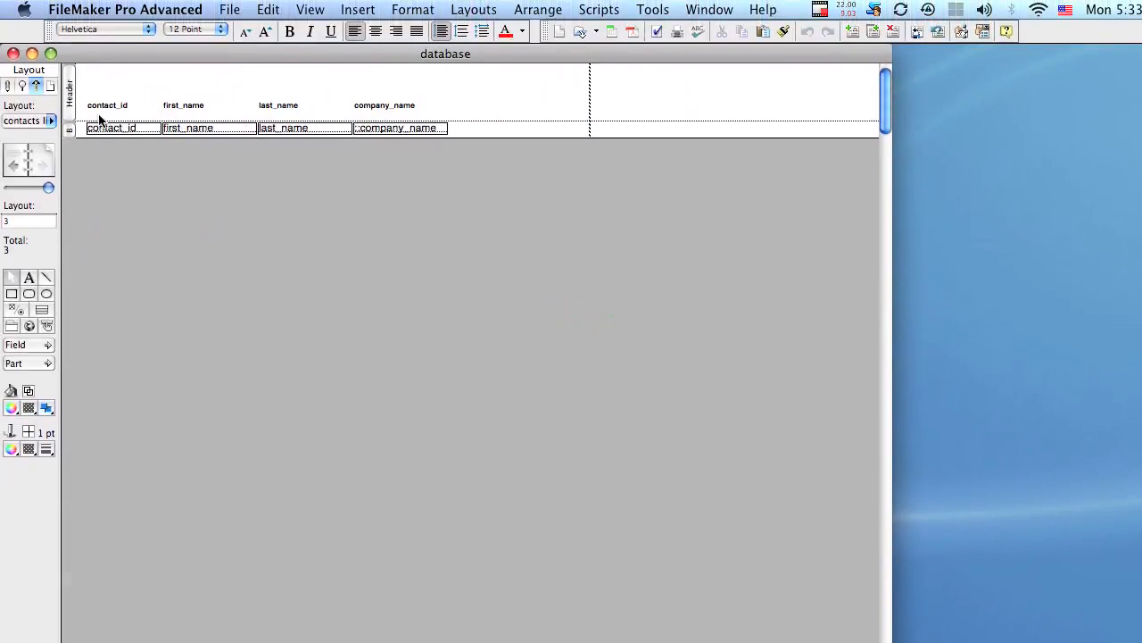
pyautogui.click(69, 96)
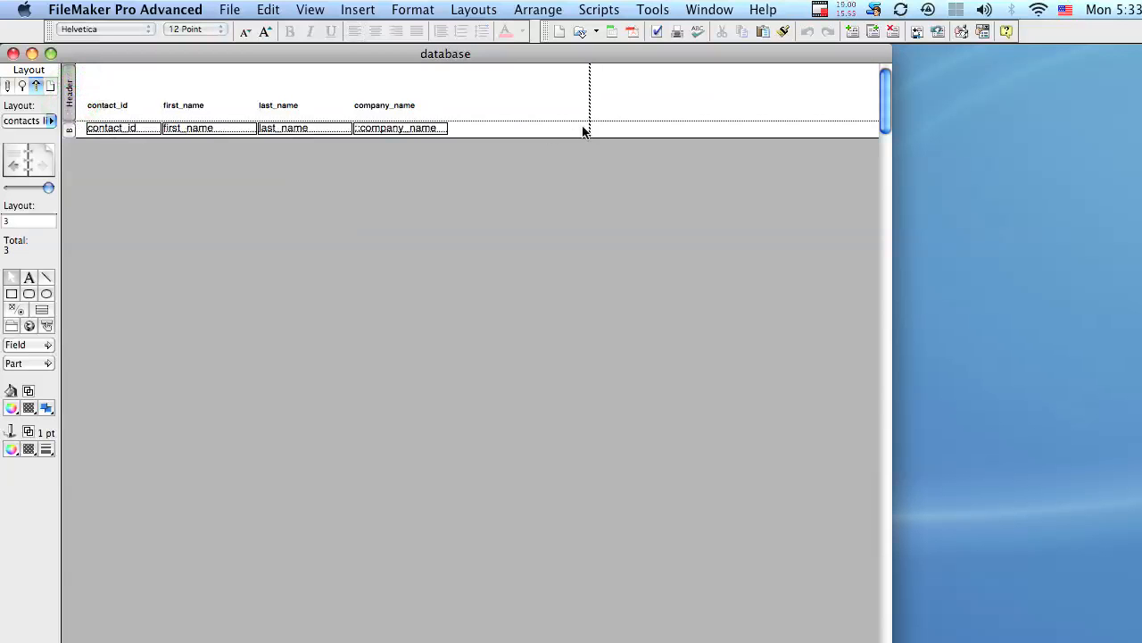
pyautogui.click(67, 131)
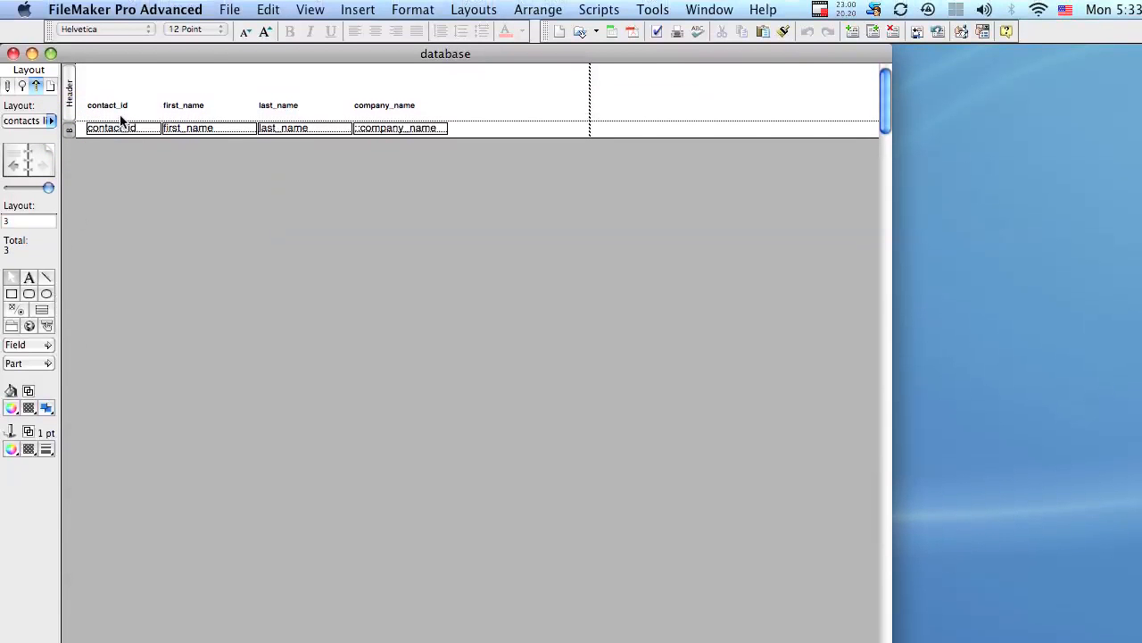
pyautogui.click(310, 10)
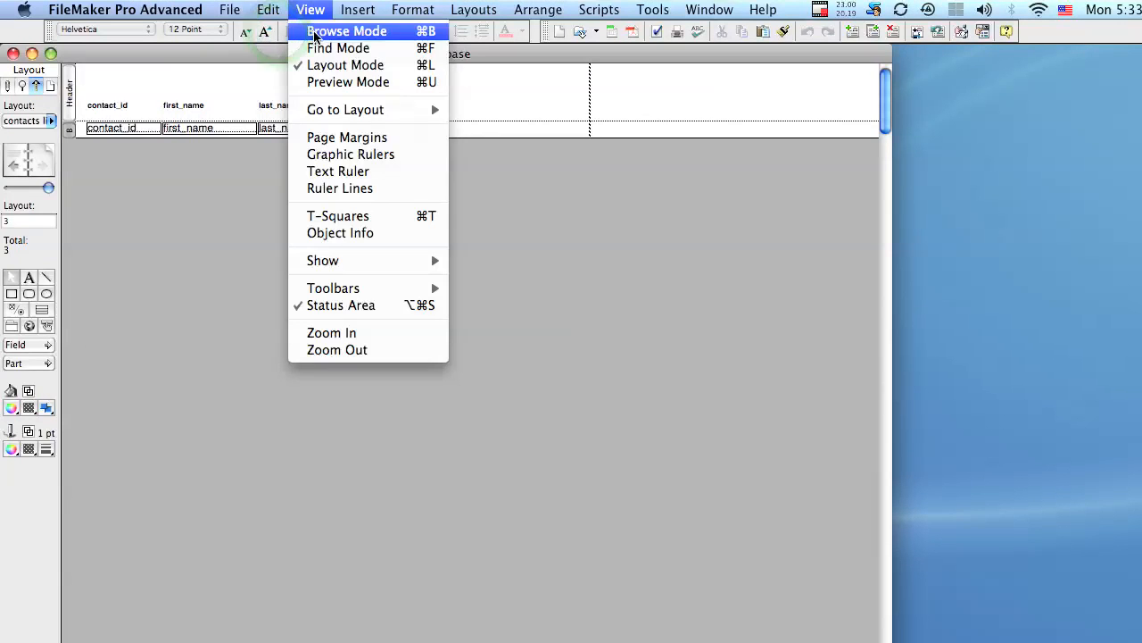
# Step: Switch to Browse mode and add a new record with a contact's first and last name
pyautogui.click(313, 34)
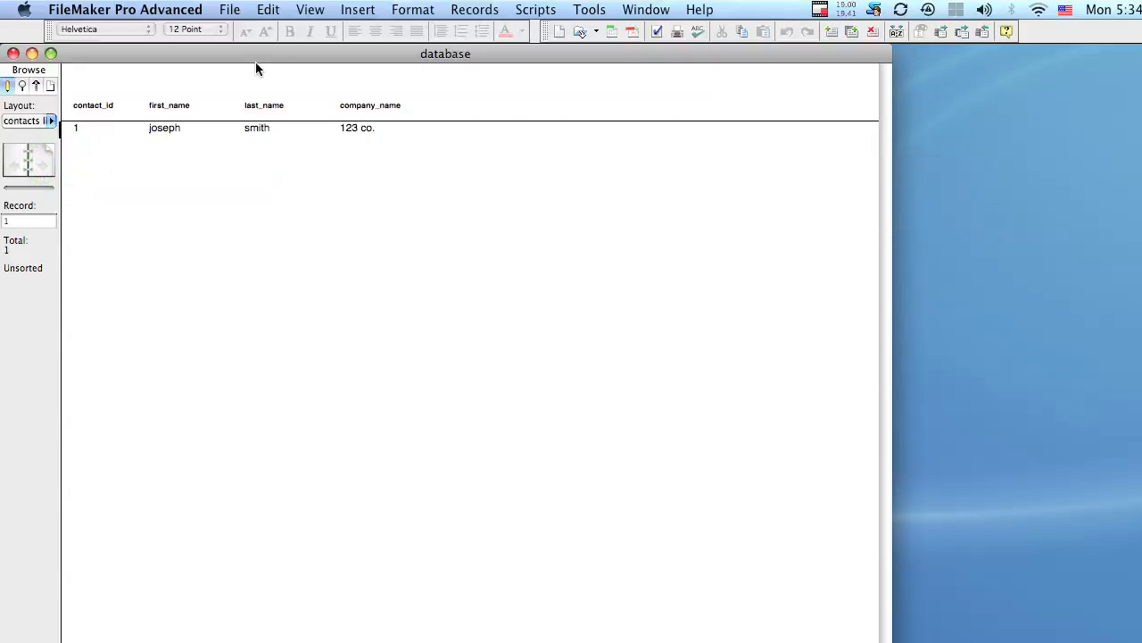
pyautogui.click(444, 8)
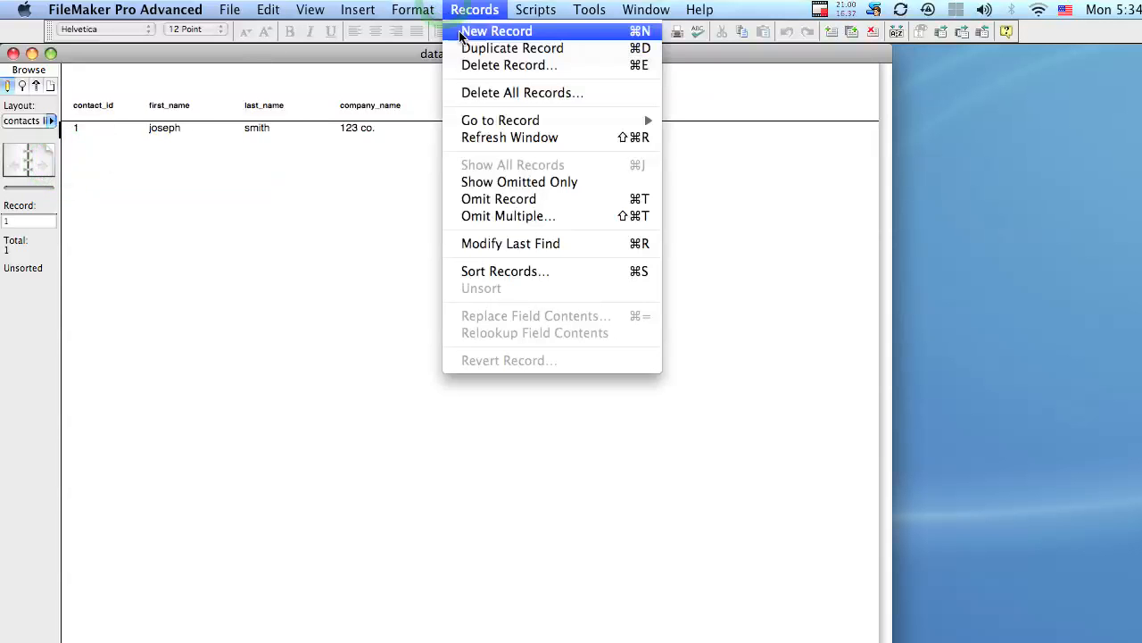
pyautogui.click(496, 31)
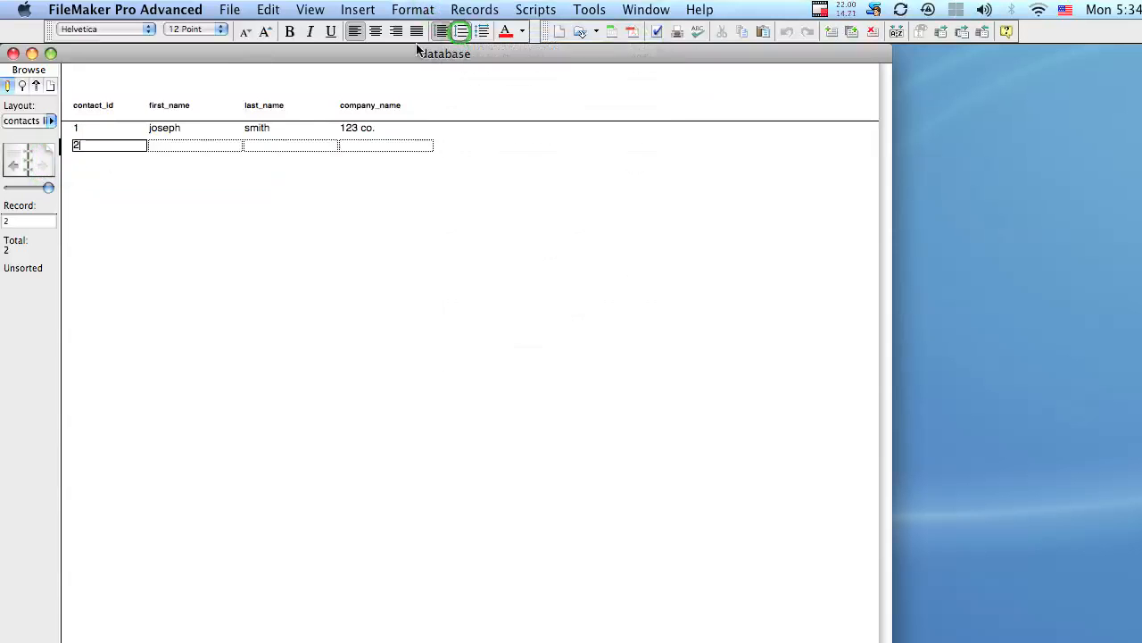
pyautogui.click(198, 147)
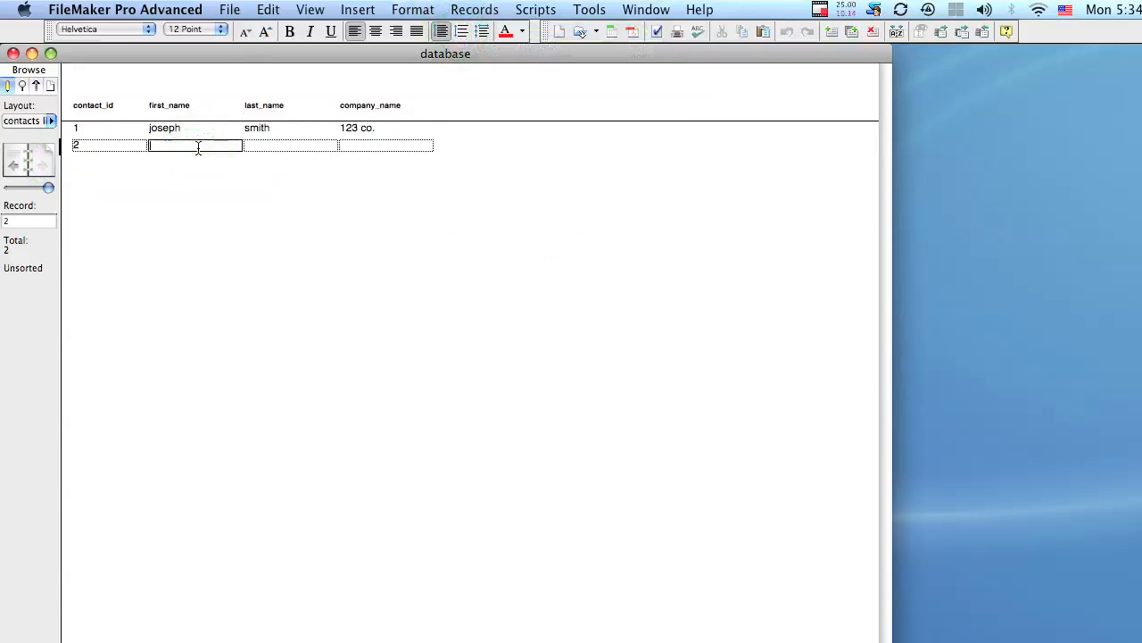
pyautogui.press('Tab')
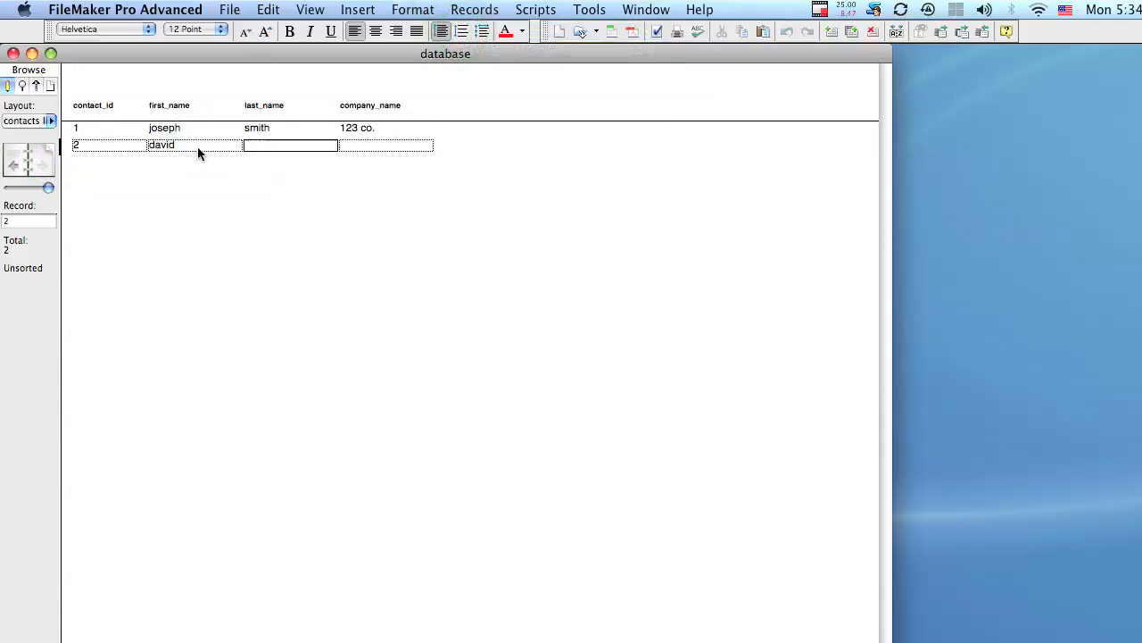
pyautogui.press('Tab')
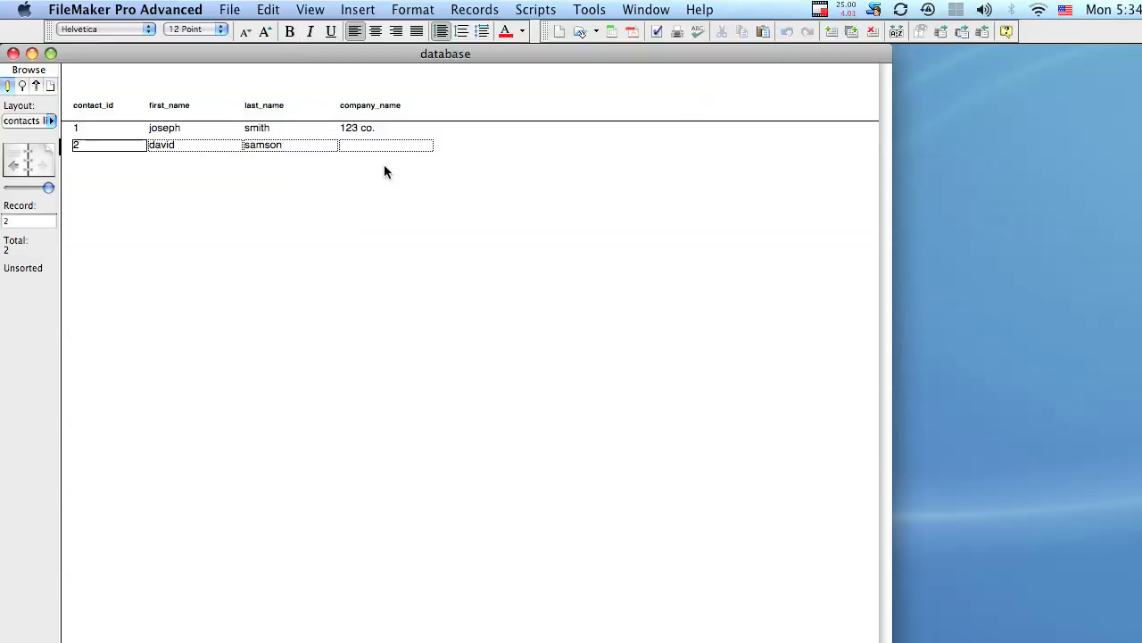
# Step: Add a second contact's first and last name, commit it, then create more empty records
pyautogui.press('super+n')
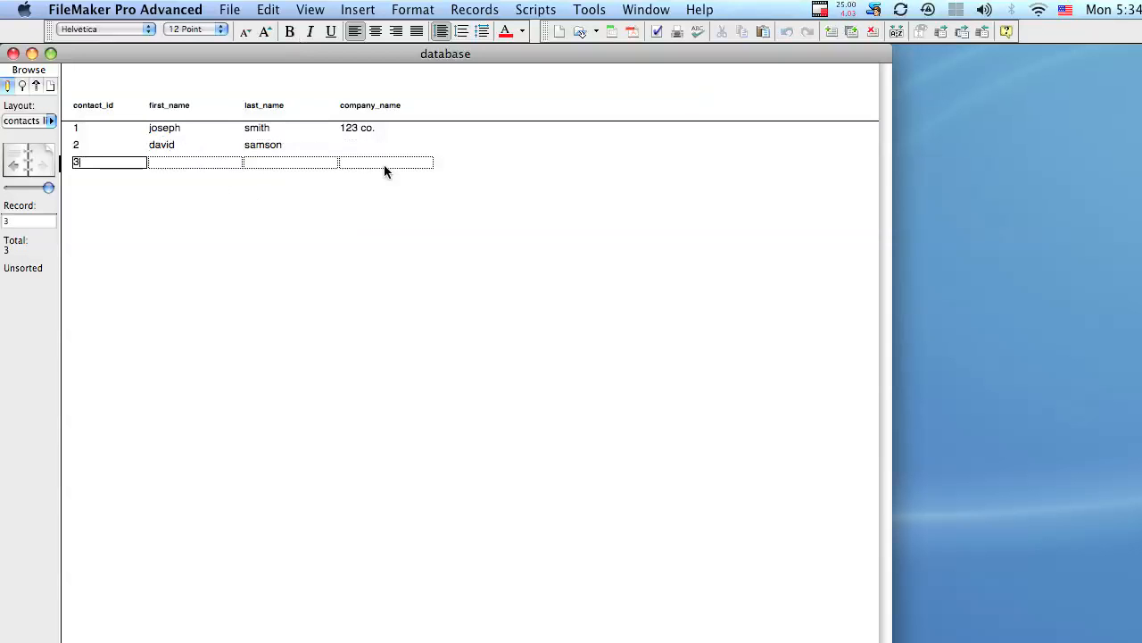
pyautogui.press('Tab')
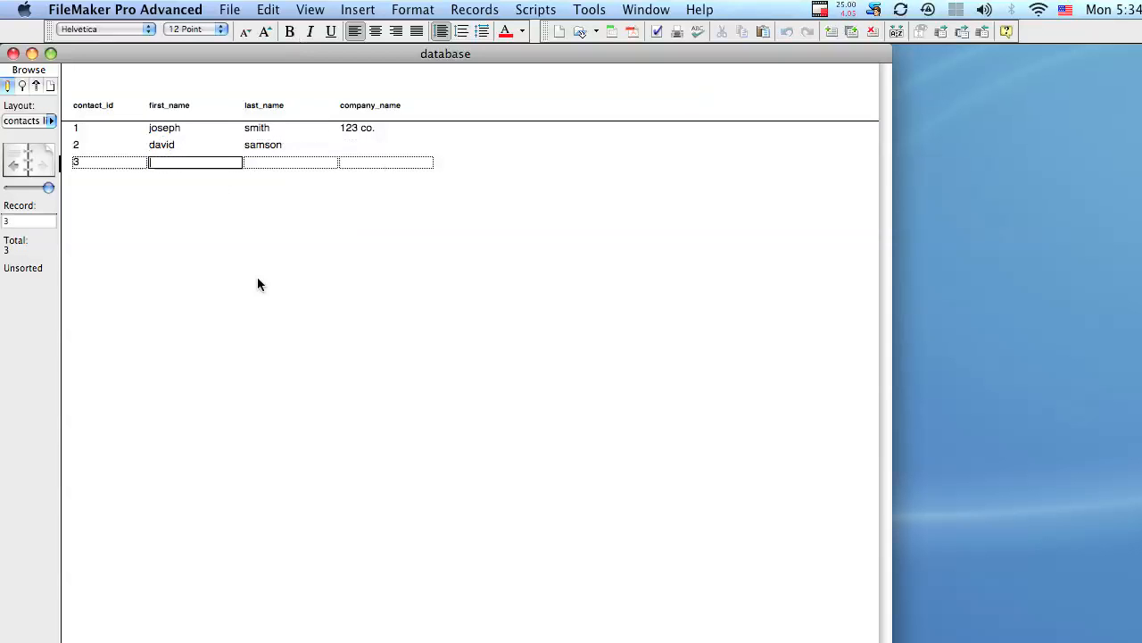
pyautogui.press('Tab')
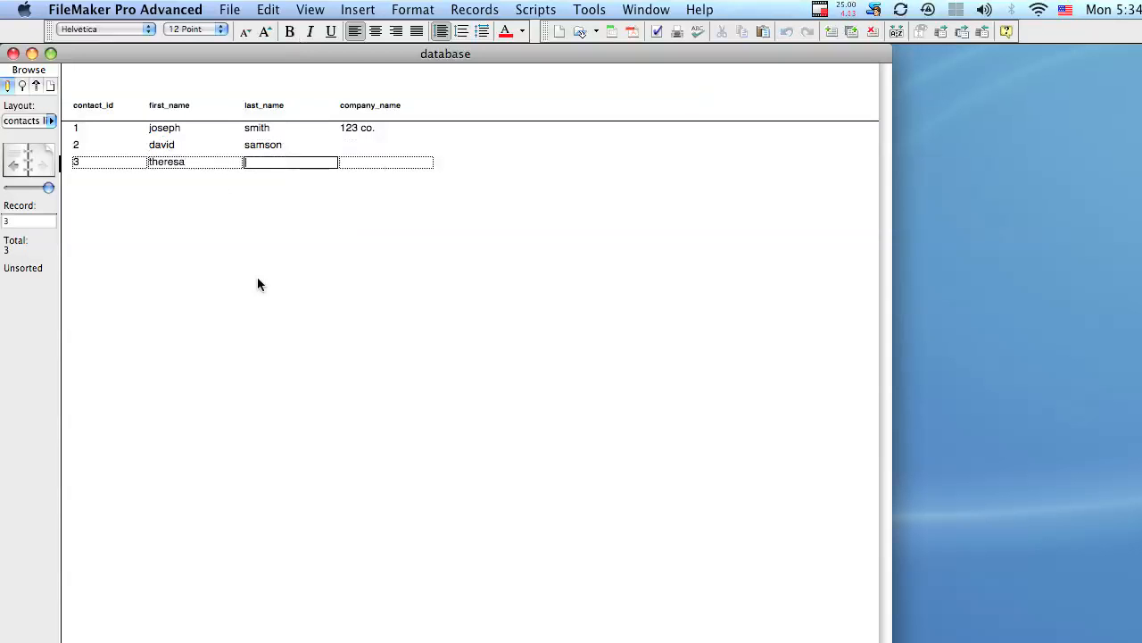
pyautogui.click(401, 308)
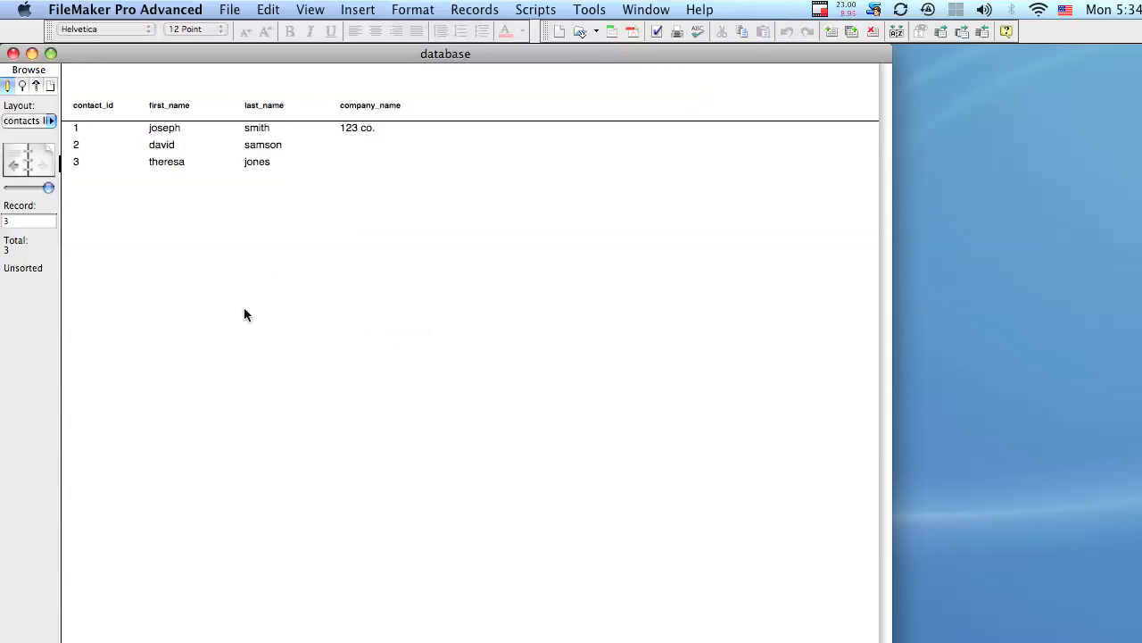
pyautogui.press('super+n')
pyautogui.press('super+n')
pyautogui.press('super+n')
pyautogui.press('super+n')
pyautogui.press('super+n')
pyautogui.press('super+n')
pyautogui.press('super+n')
pyautogui.press('super+n')
pyautogui.press('super+n')
pyautogui.press('super+n')
pyautogui.press('super+n')
pyautogui.press('super+n')
pyautogui.press('super+n')
pyautogui.press('super+n')
pyautogui.press('super+n')
pyautogui.press('super+n')
pyautogui.press('super+n')
pyautogui.press('super+n')
pyautogui.press('super+n')
# Step: Commit the new 22nd record and switch to the contacts form layout
pyautogui.click(267, 570)
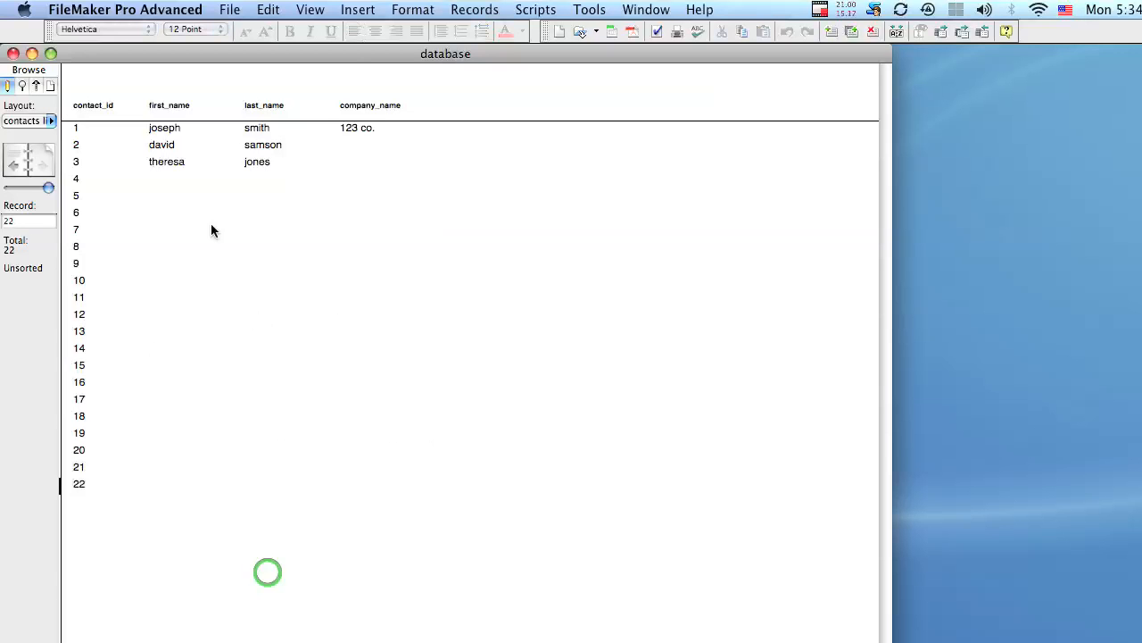
pyautogui.click(26, 122)
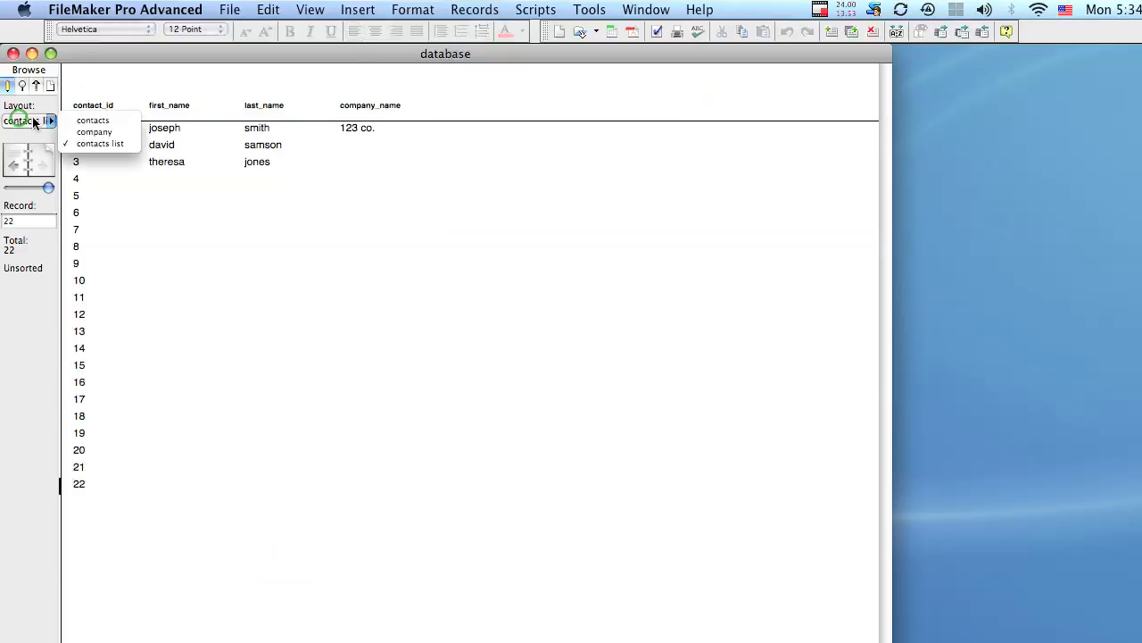
pyautogui.click(109, 118)
pyautogui.click(213, 123)
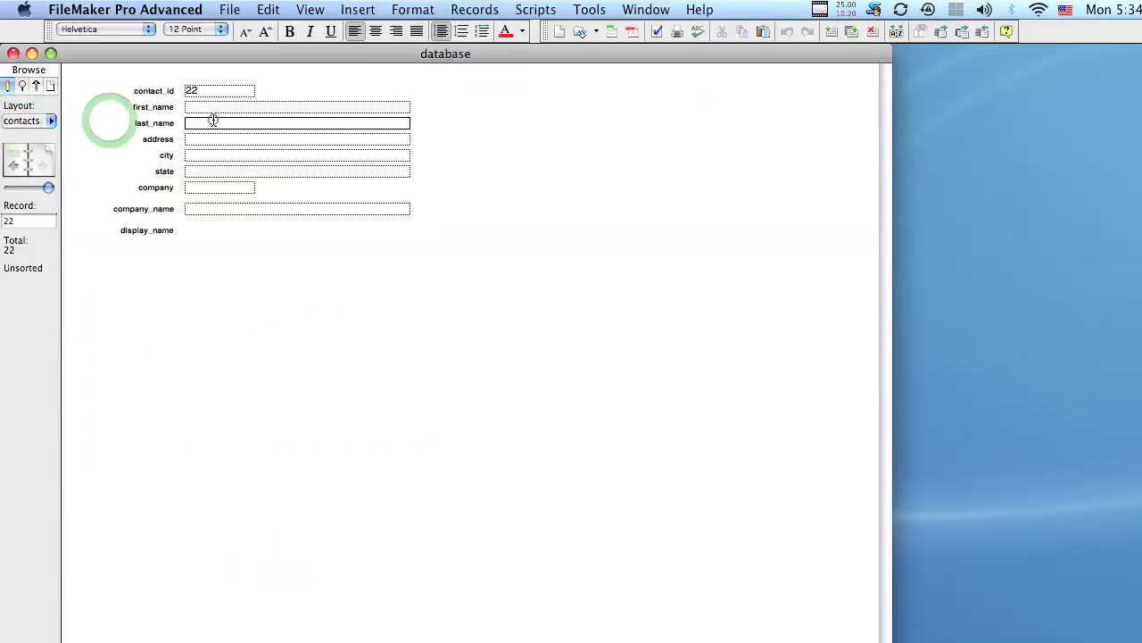
# Step: Page backward through the records in the contacts form to the first record
pyautogui.click(9, 164)
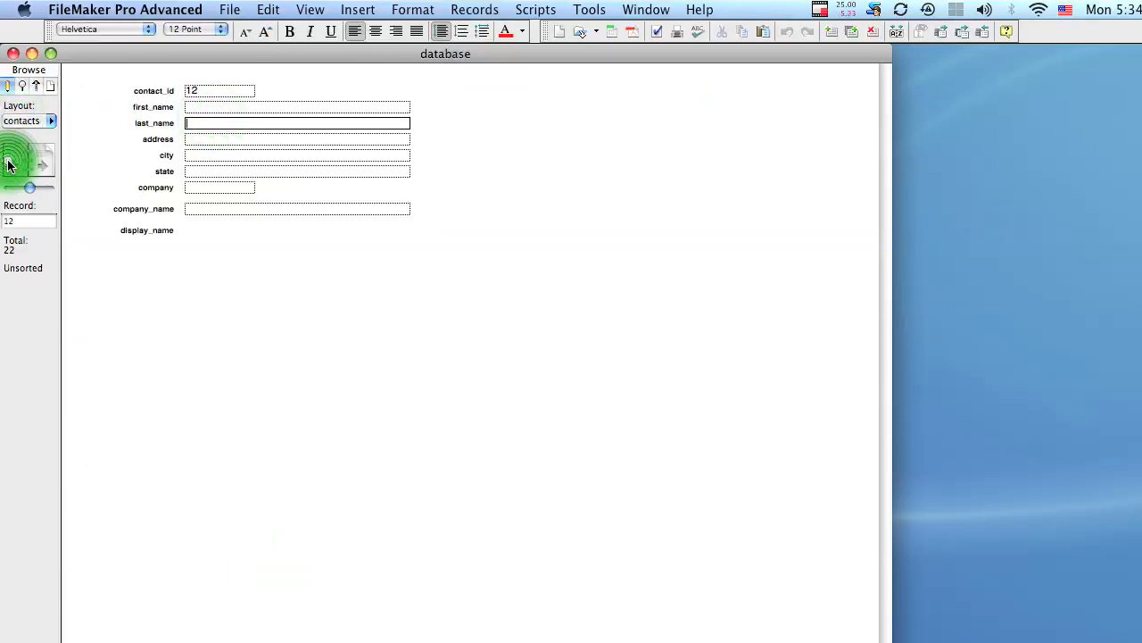
pyautogui.click(9, 165)
pyautogui.click(9, 164)
pyautogui.click(9, 165)
pyautogui.click(9, 165)
pyautogui.click(9, 164)
pyautogui.click(9, 165)
pyautogui.click(9, 164)
pyautogui.click(9, 165)
pyautogui.click(9, 164)
pyautogui.click(9, 164)
pyautogui.click(103, 164)
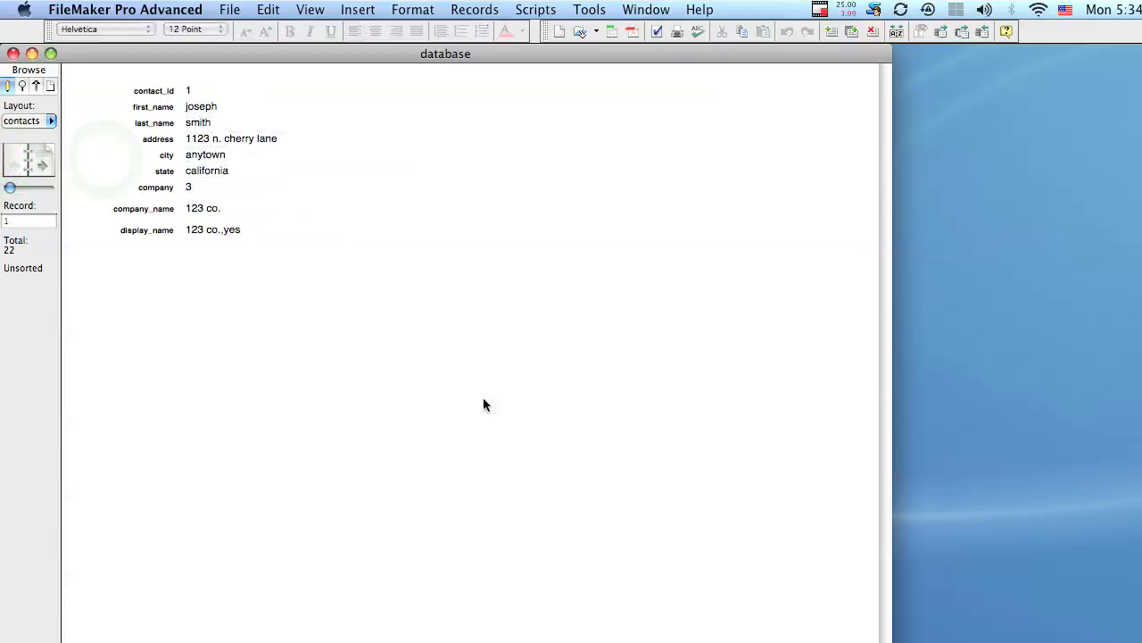
# Step: Page forward through the next four records to check their entries
pyautogui.click(39, 163)
pyautogui.click(39, 163)
pyautogui.click(40, 164)
pyautogui.click(39, 163)
pyautogui.click(39, 163)
# Step: Glance at the view options, then return to the contacts list layout
pyautogui.click(318, 5)
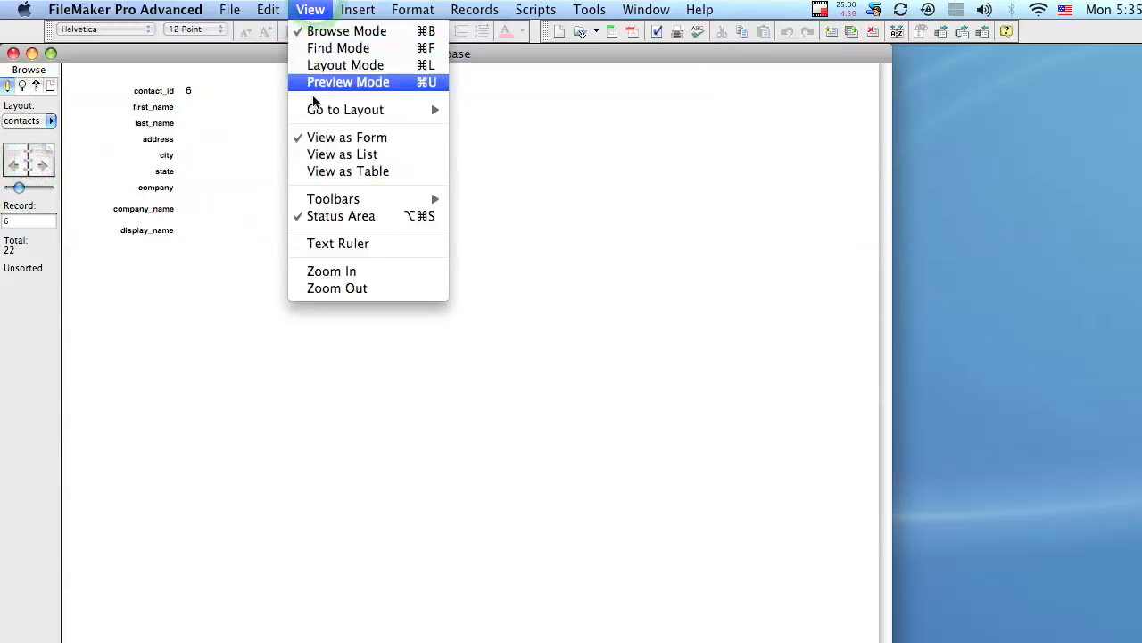
pyautogui.click(140, 138)
pyautogui.click(38, 122)
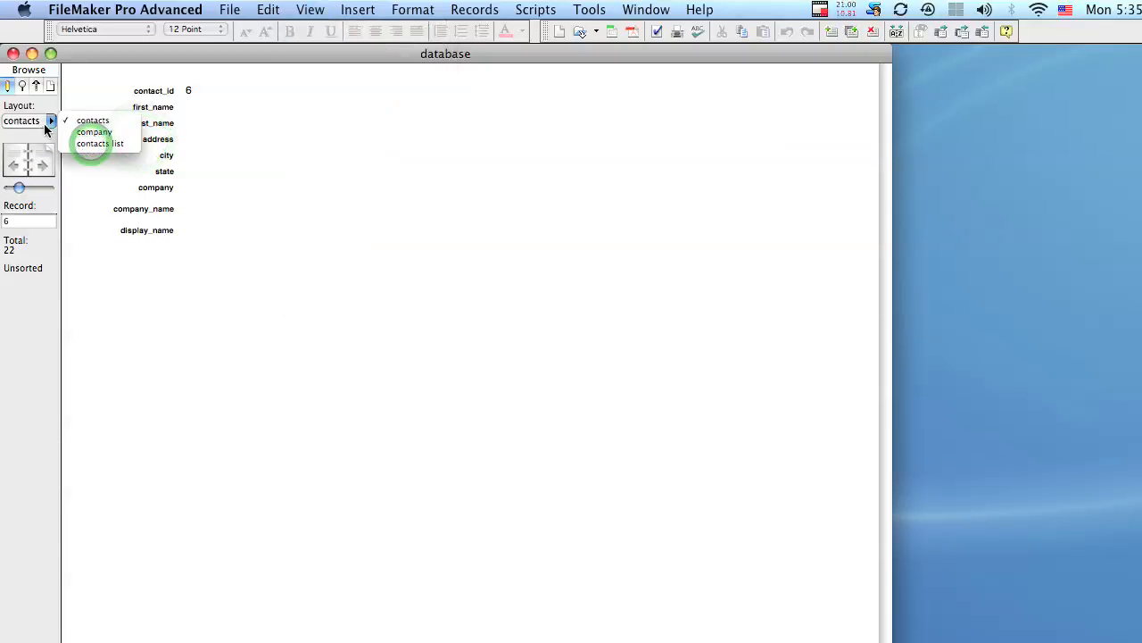
pyautogui.click(78, 144)
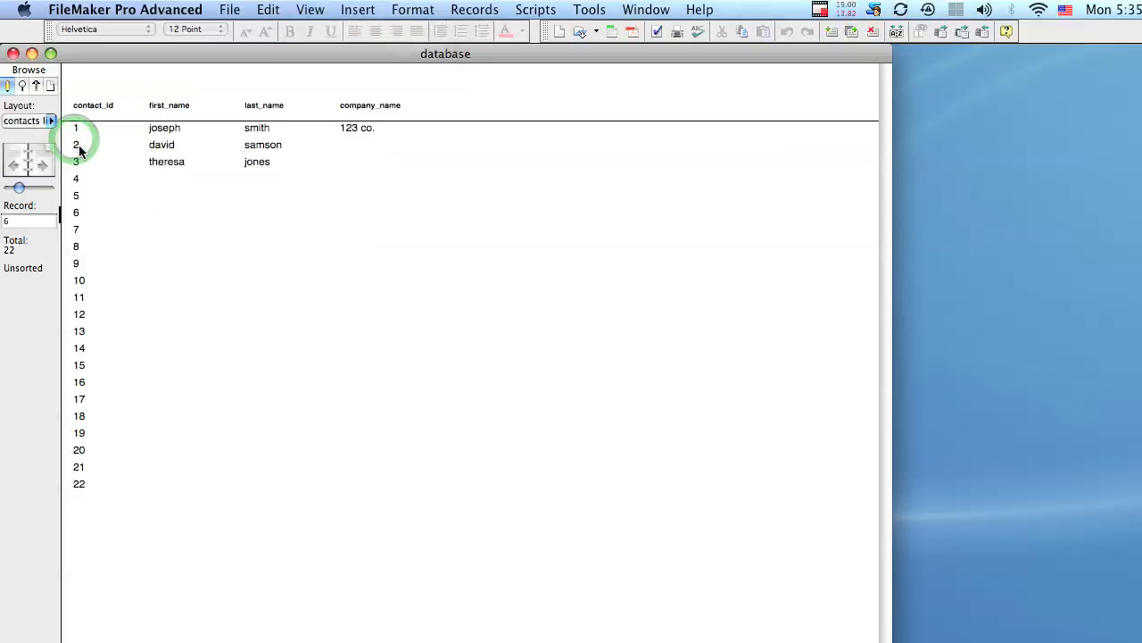
pyautogui.click(310, 9)
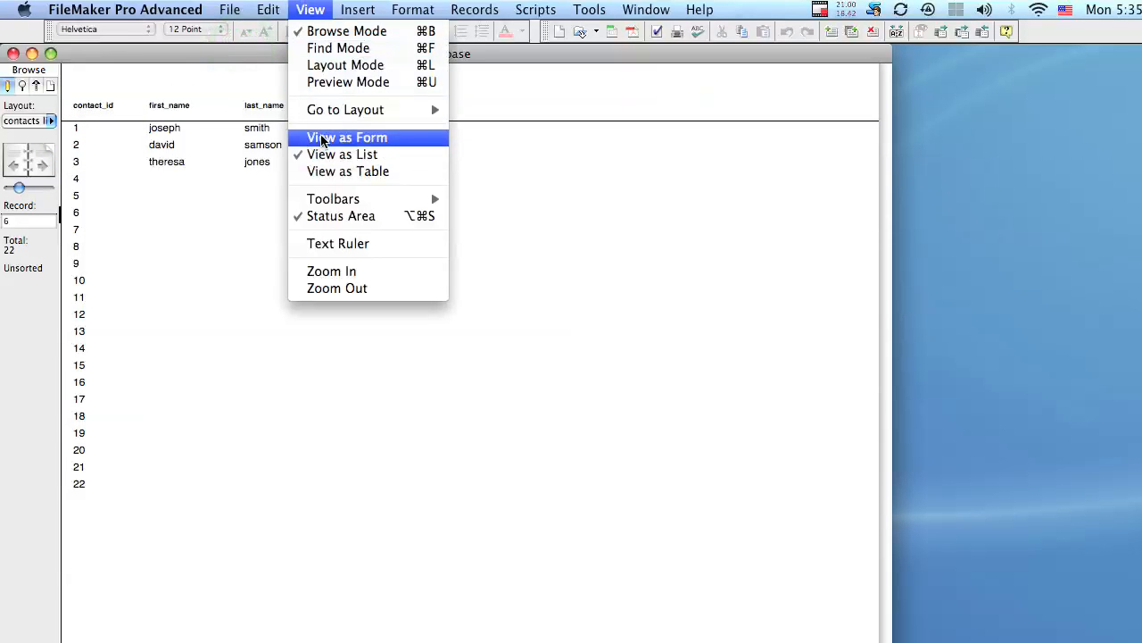
pyautogui.click(211, 107)
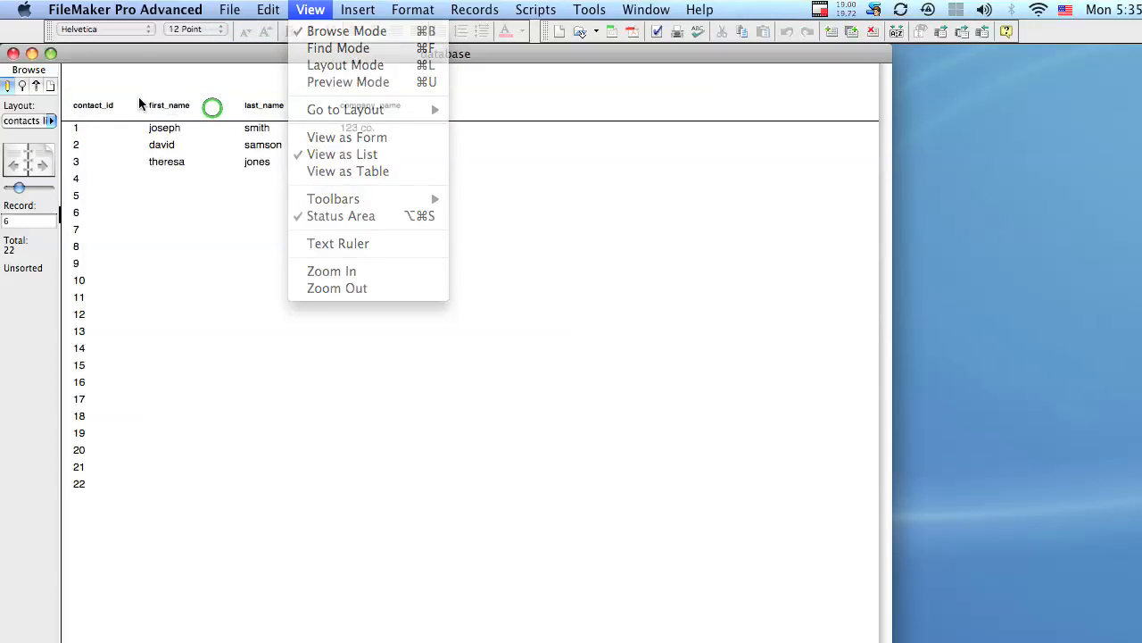
pyautogui.click(51, 119)
pyautogui.click(63, 117)
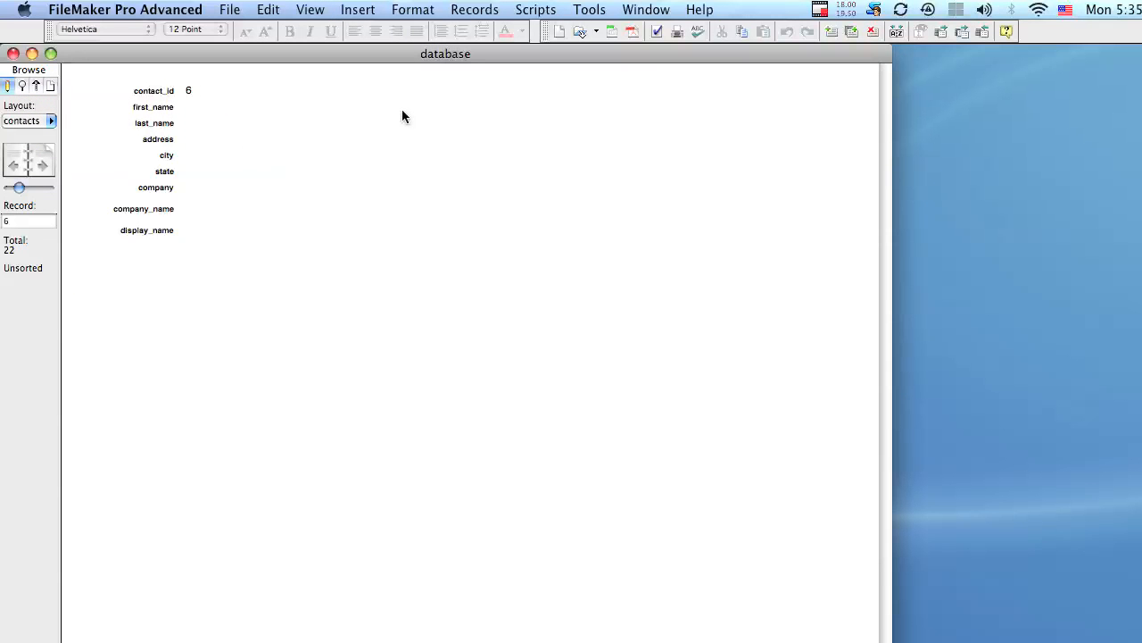
pyautogui.click(326, 9)
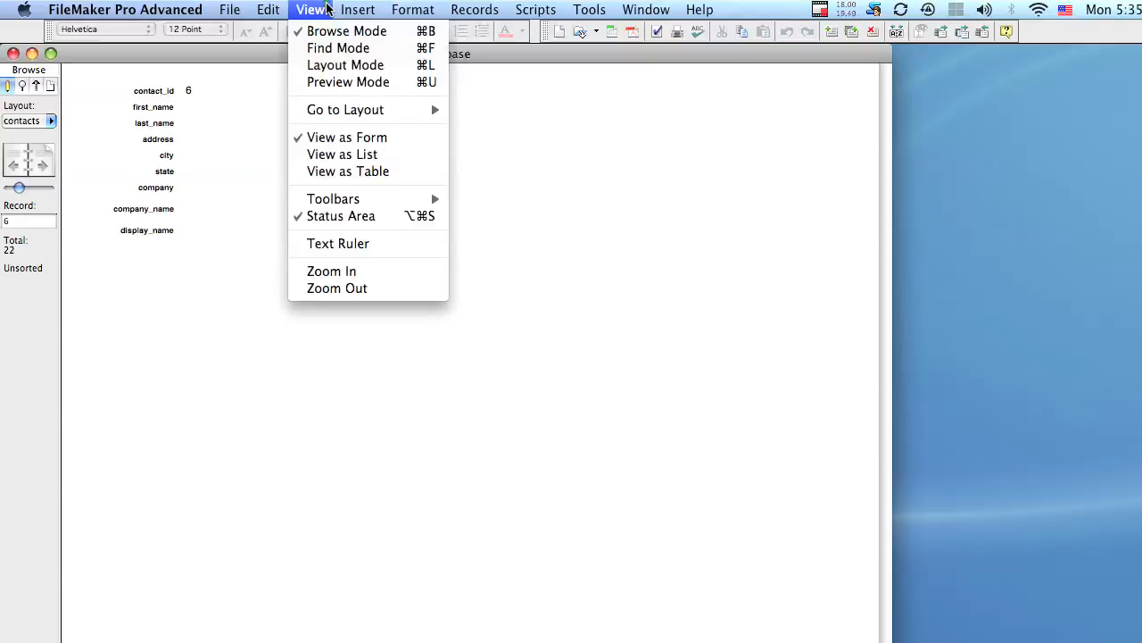
pyautogui.click(342, 154)
pyautogui.scroll(-20, 323, 365)
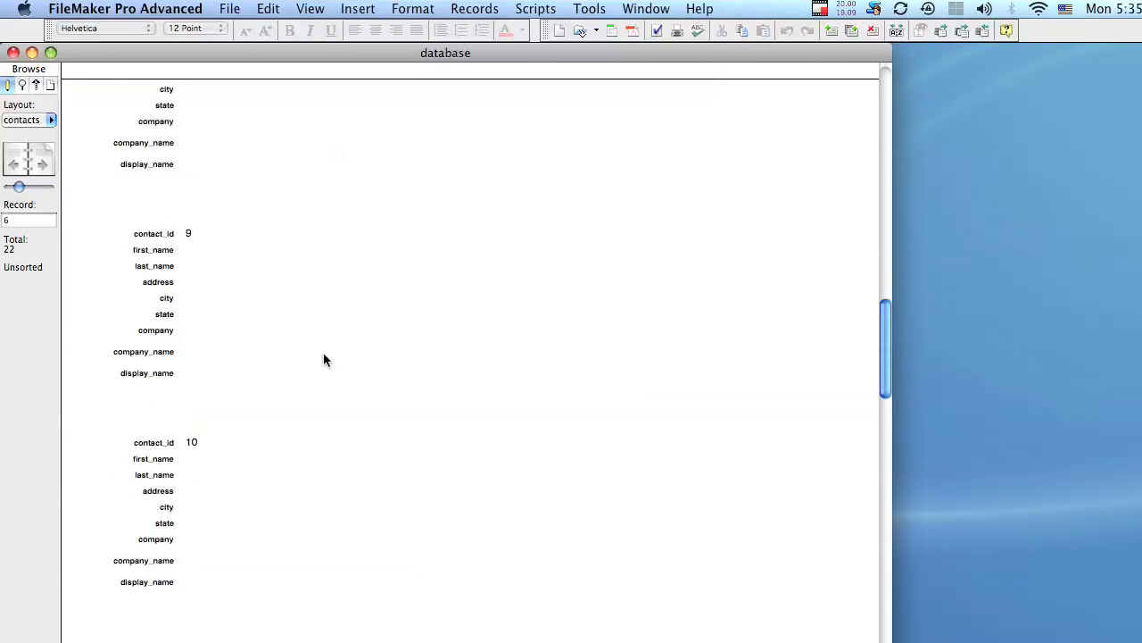
pyautogui.scroll(20, 323, 329)
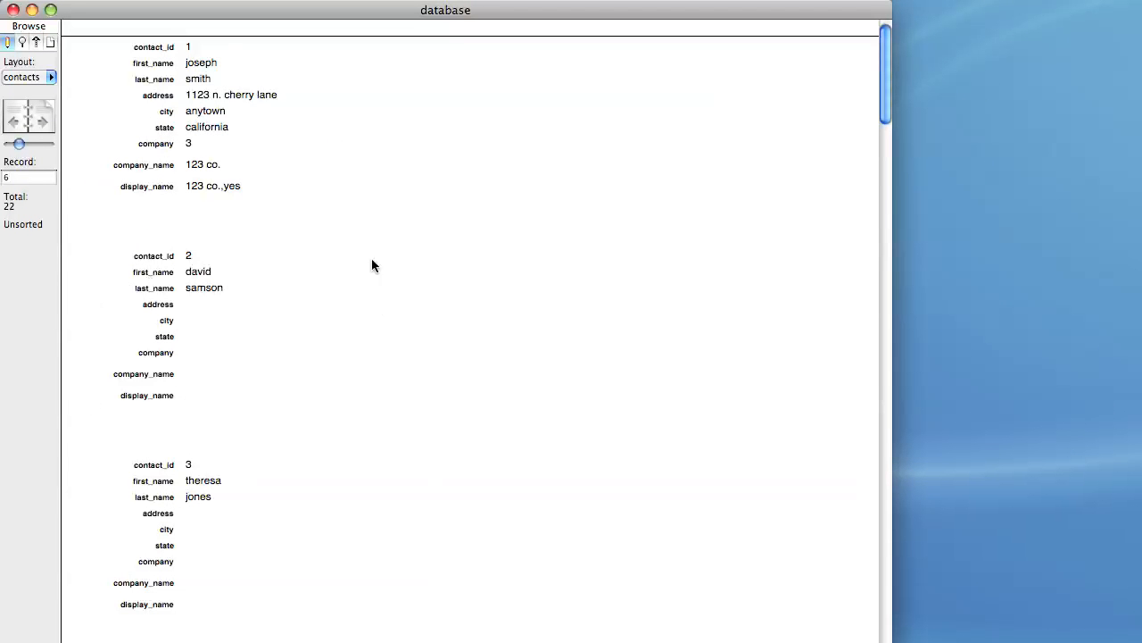
pyautogui.click(48, 75)
pyautogui.click(84, 77)
pyautogui.click(310, 9)
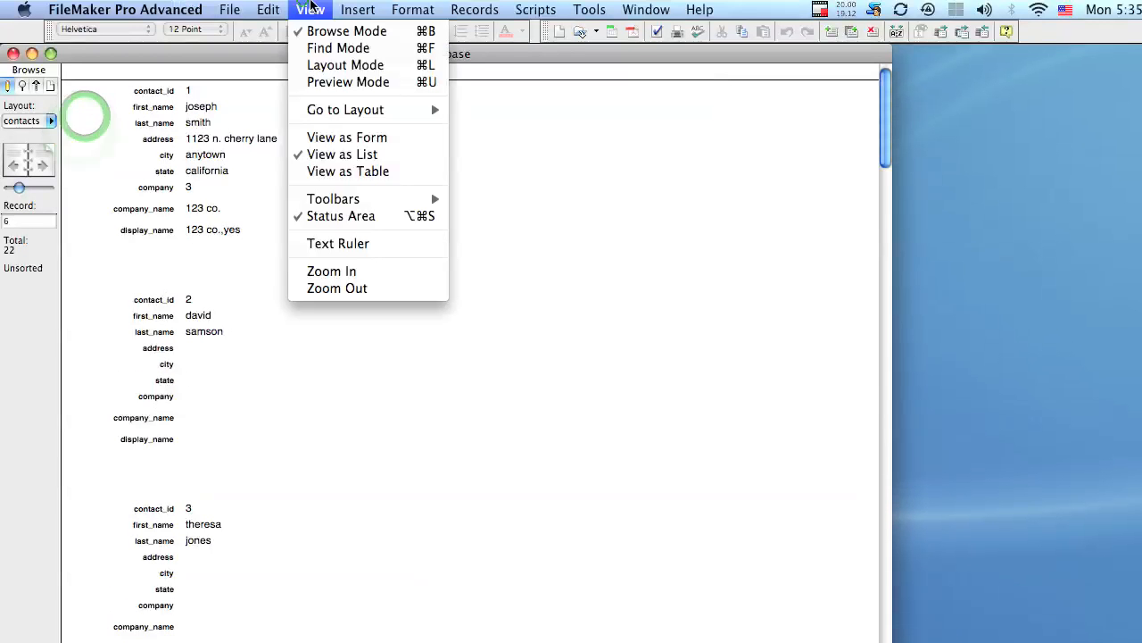
pyautogui.click(323, 139)
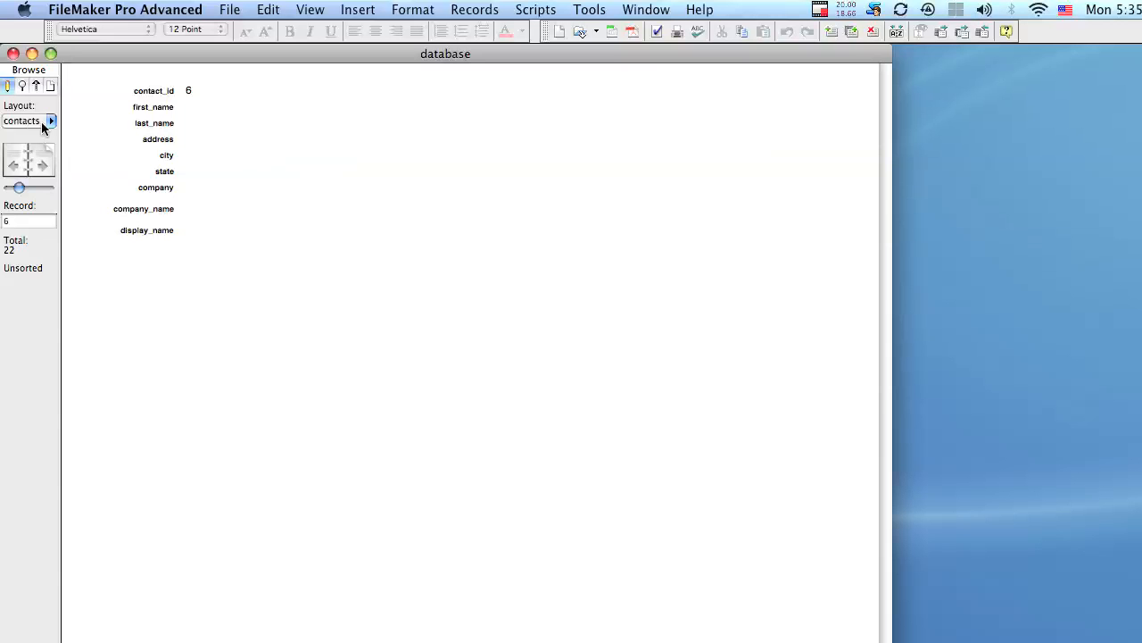
pyautogui.moveTo(18, 193); pyautogui.dragTo(7, 191)
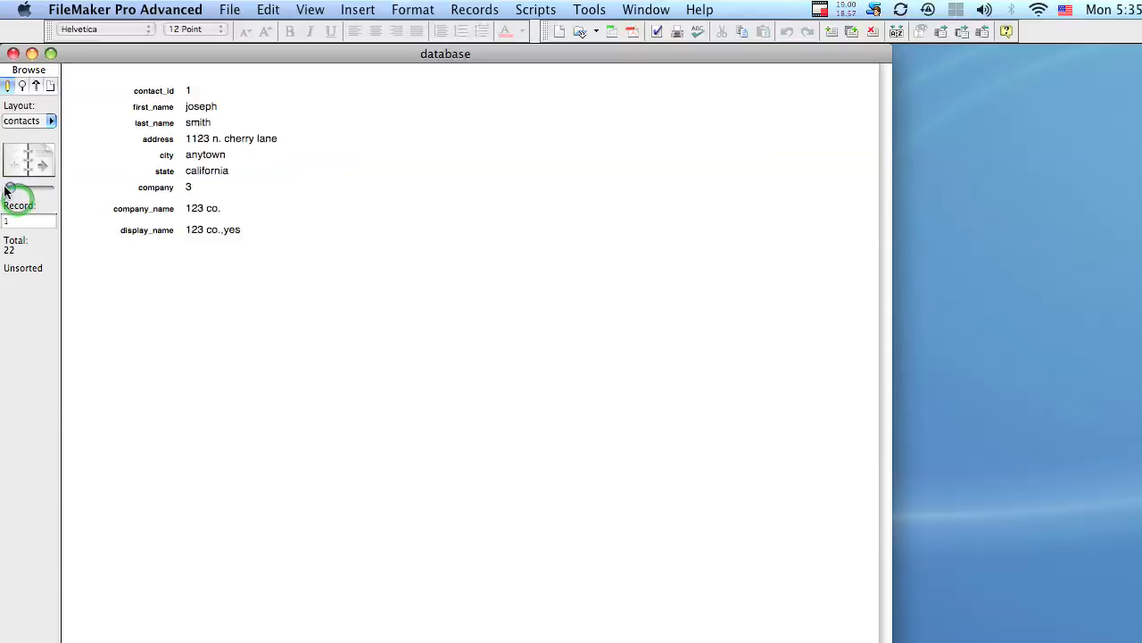
pyautogui.click(50, 120)
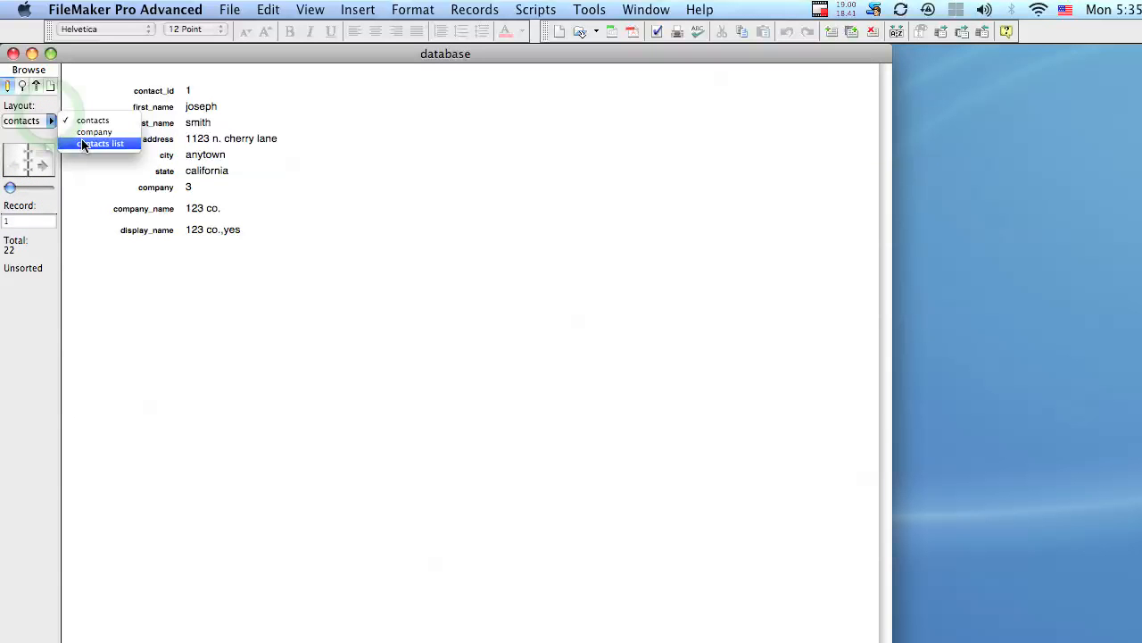
pyautogui.click(82, 143)
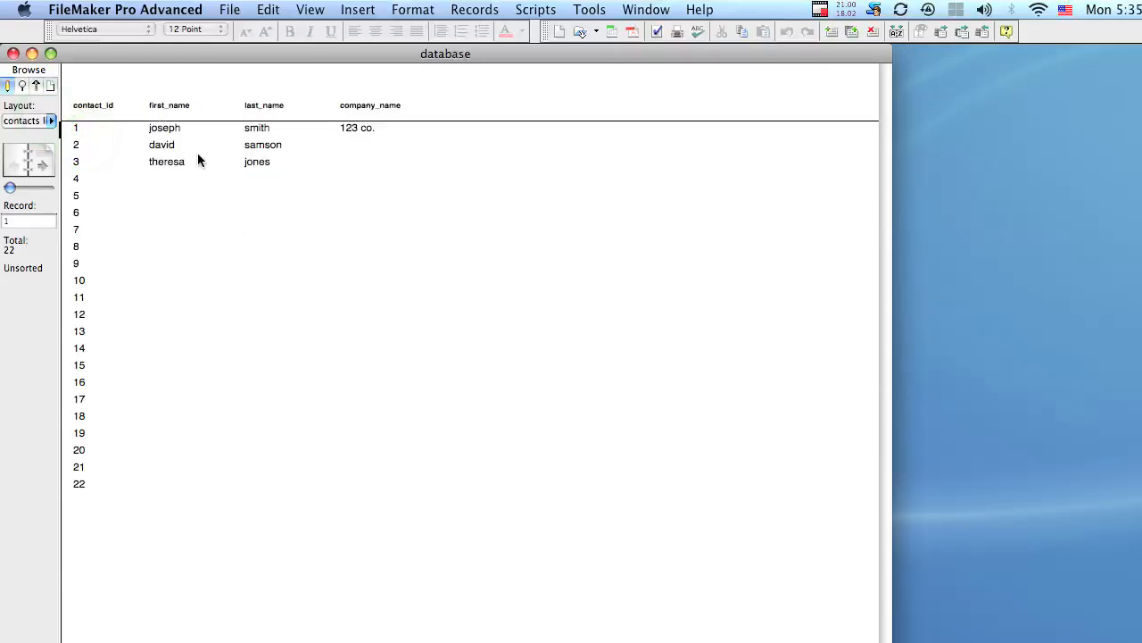